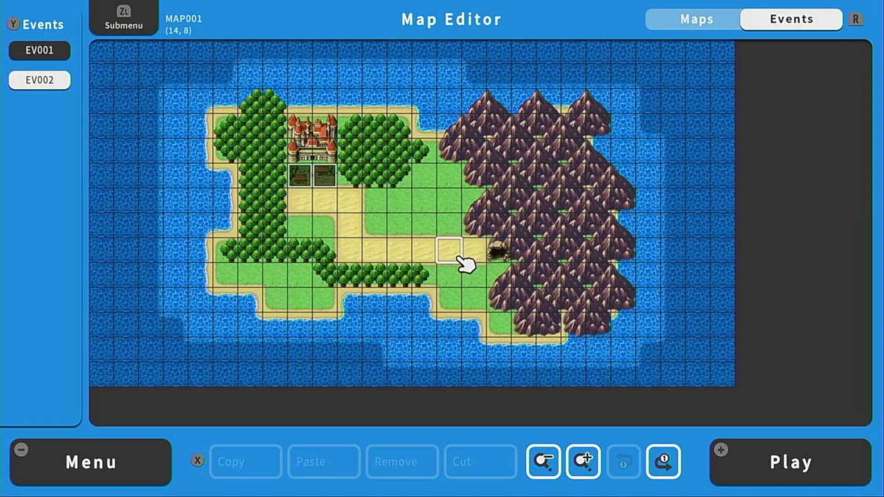
- Go to the project's map list and highlight the village map
{"action": "key", "text": "ZL"}
{"action": "key", "text": "Return"}
{"action": "key", "text": "Down"}
{"action": "key", "text": "Down"}
{"action": "key", "text": "Down"}
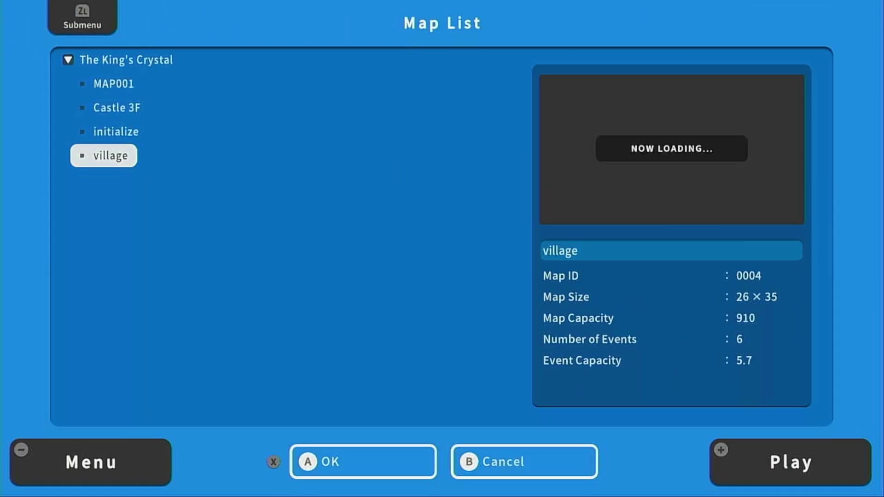
{"action": "key", "text": "Up"}
{"action": "key", "text": "Up"}
{"action": "key", "text": "Up"}
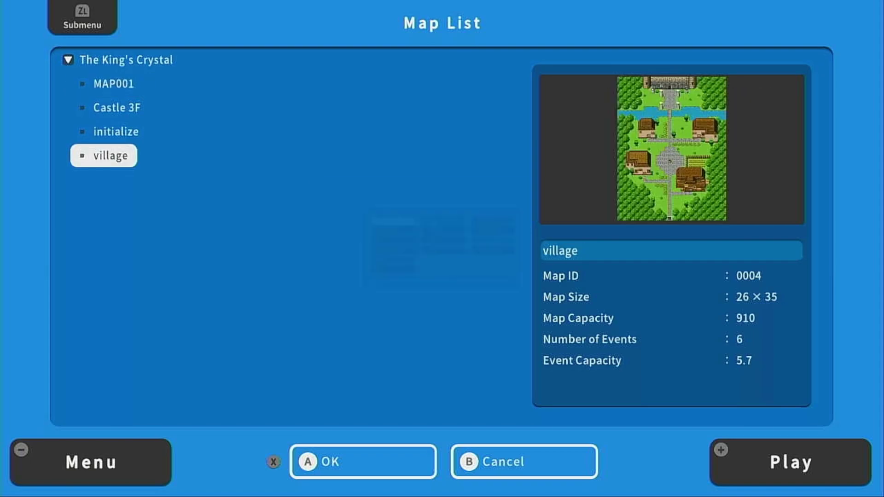
- Preview the cave sample maps, including Rock Cave and Cursed Cave, without loading any of them
{"action": "key", "text": "ZL"}
{"action": "key", "text": "Down"}
{"action": "key", "text": "Down"}
{"action": "key", "text": "Down"}
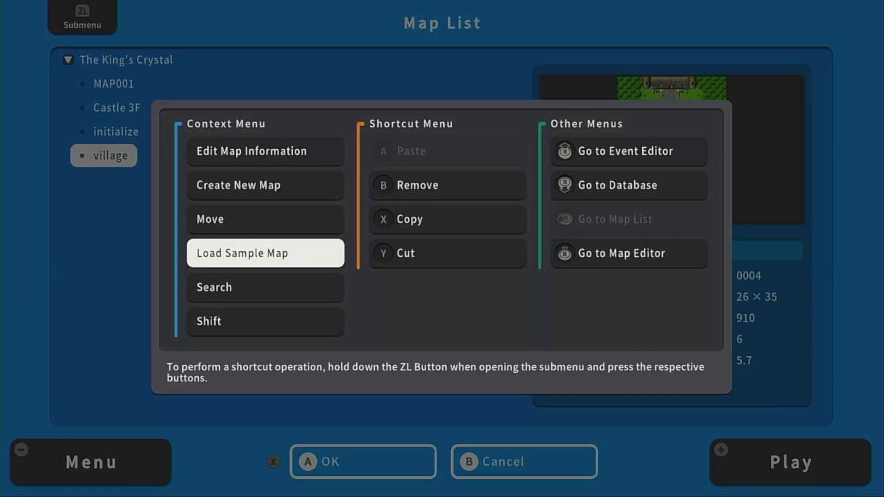
{"action": "key", "text": "Return"}
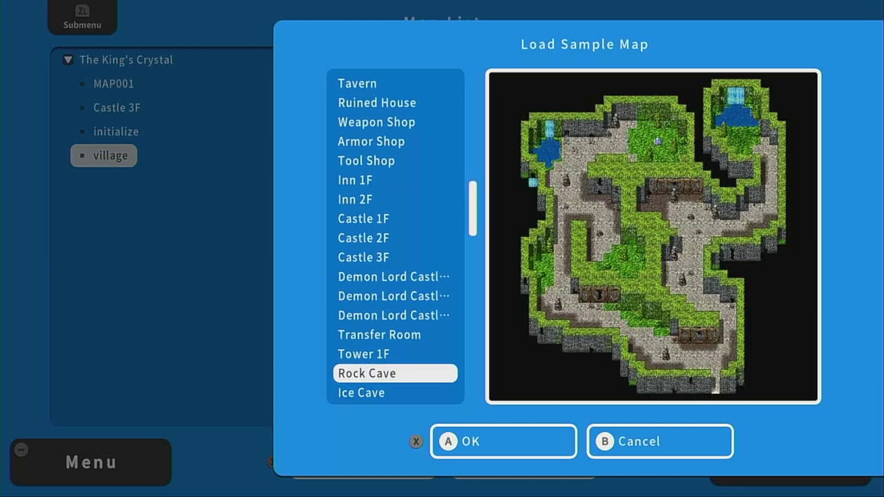
{"action": "key", "text": "Down"}
{"action": "key", "text": "Down"}
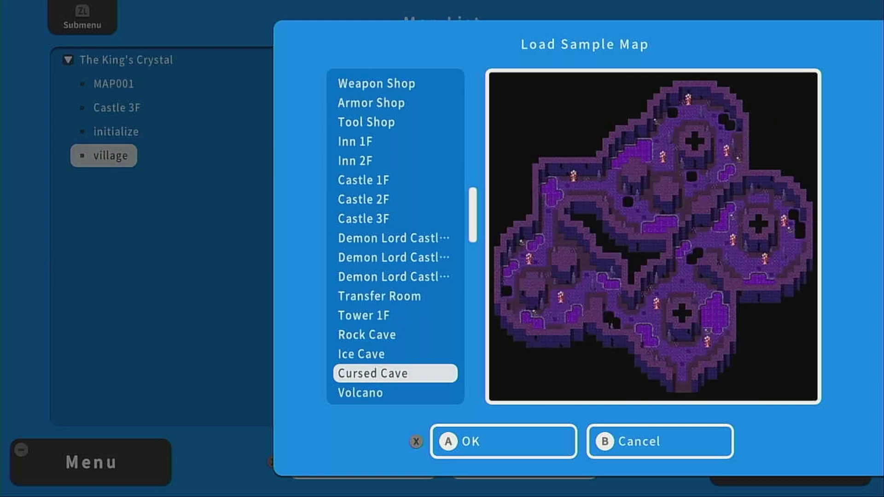
{"action": "key", "text": "Up"}
{"action": "key", "text": "Up"}
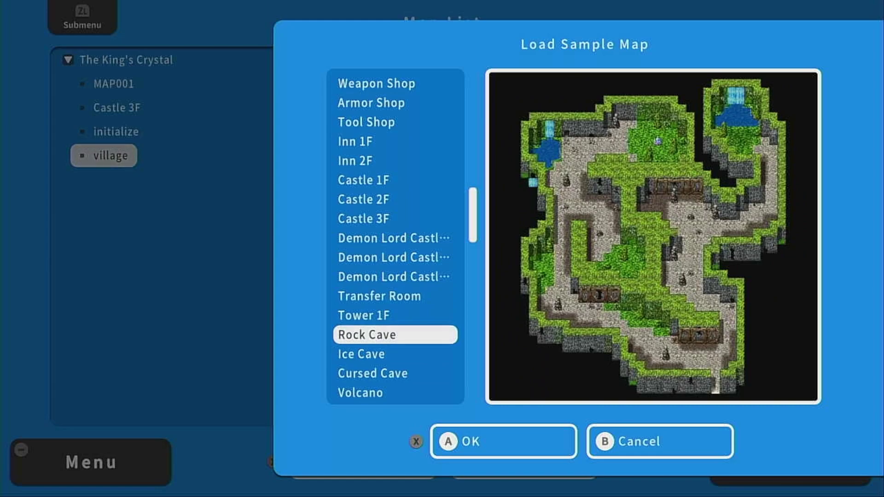
{"action": "key", "text": "Escape"}
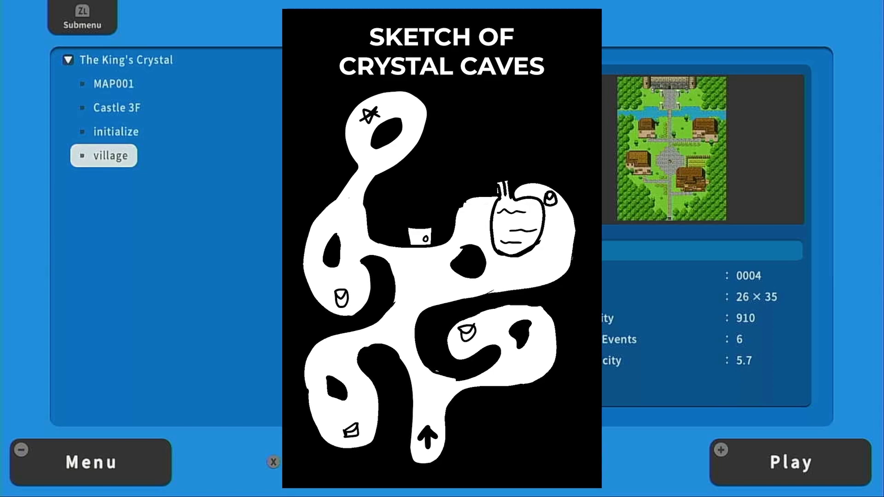
- Create a new map under The King's Crystal and name it Crystal Cave
{"action": "key", "text": "Up"}
{"action": "key", "text": "Up"}
{"action": "key", "text": "Up"}
{"action": "key", "text": "Up"}
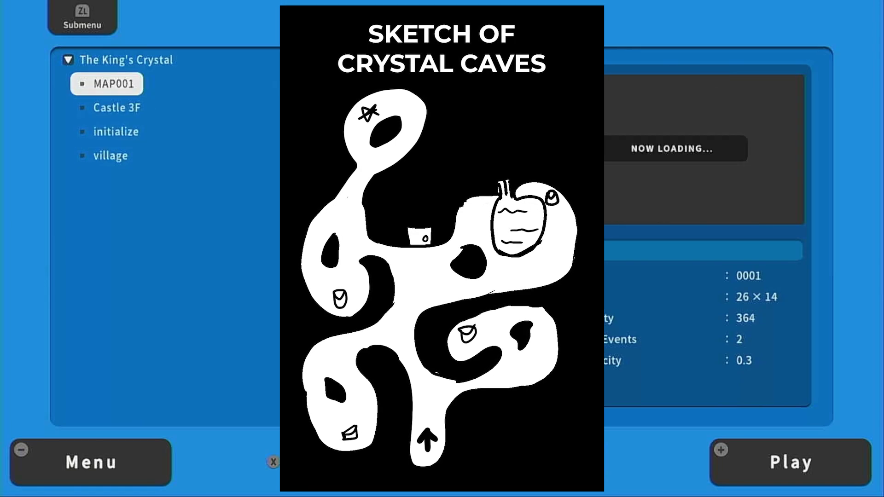
{"action": "key", "text": "Tab"}
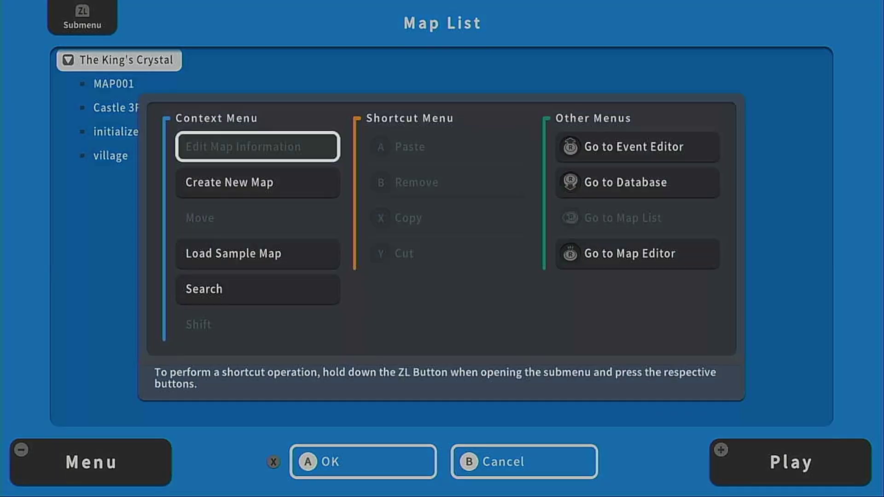
{"action": "key", "text": "Down"}
{"action": "key", "text": "Return"}
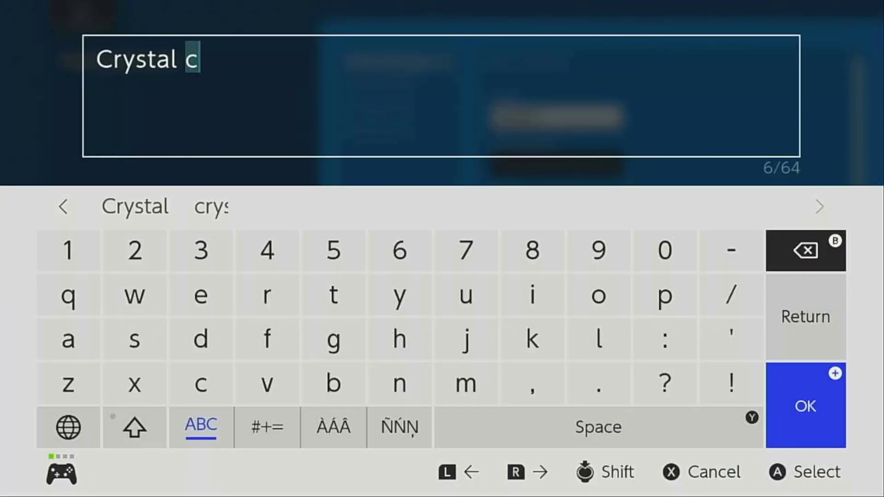
{"action": "key", "text": "BackSpace"}
{"action": "type", "text": "Cave"}
{"action": "key", "text": "Return"}
- Set the new map's display name to Crystal Cave and its tileset to 0004 Dungeon
{"action": "key", "text": "Down"}
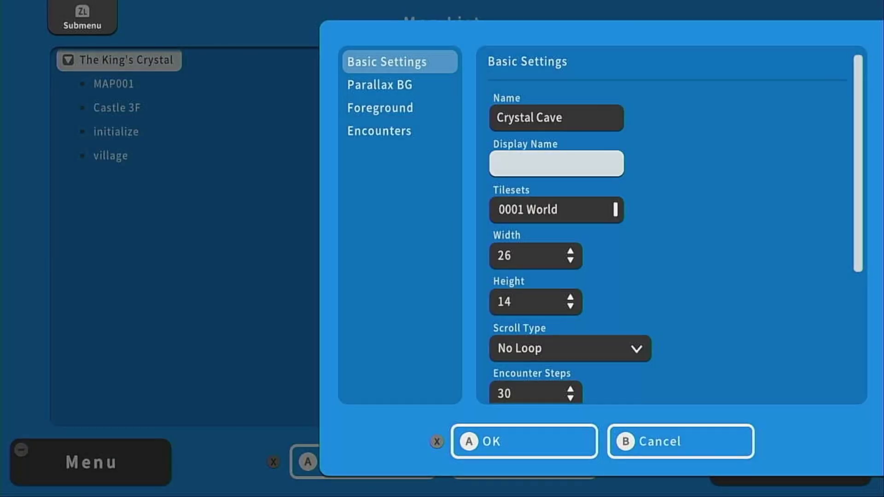
{"action": "key", "text": "Return"}
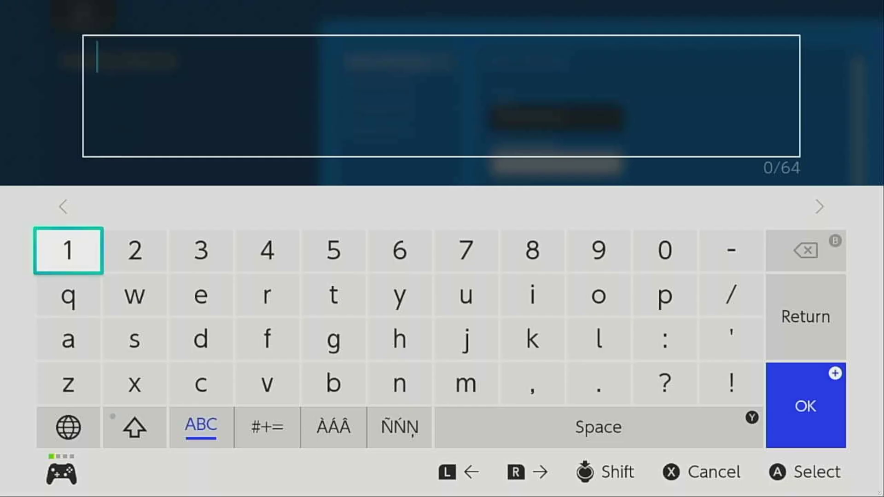
{"action": "key", "text": "Down"}
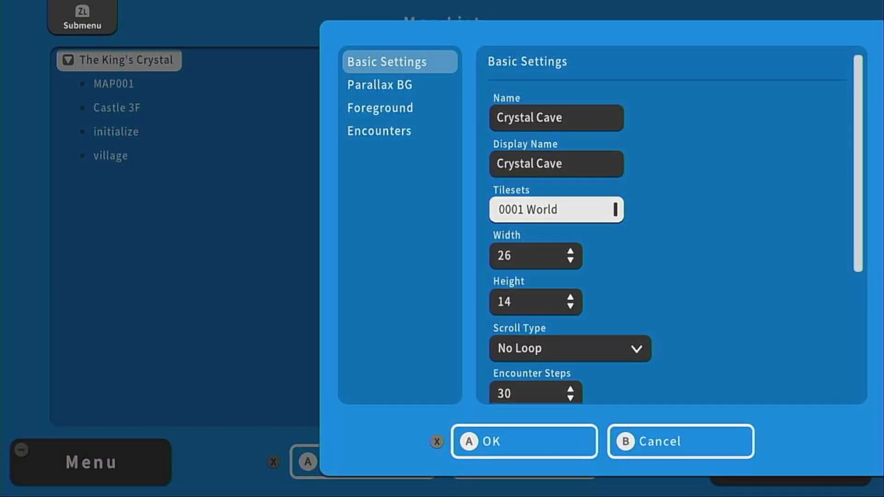
{"action": "key", "text": "Return"}
{"action": "key", "text": "Right"}
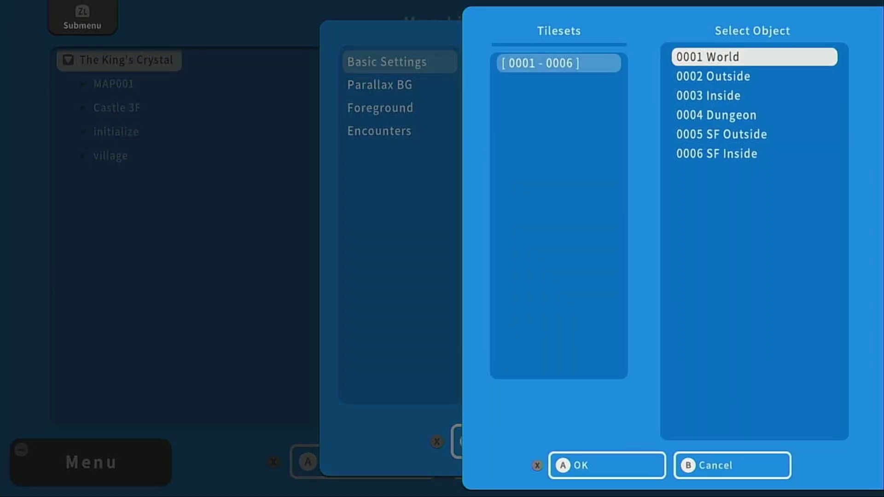
{"action": "key", "text": "Down"}
{"action": "key", "text": "Down"}
{"action": "key", "text": "Down"}
{"action": "key", "text": "Return"}
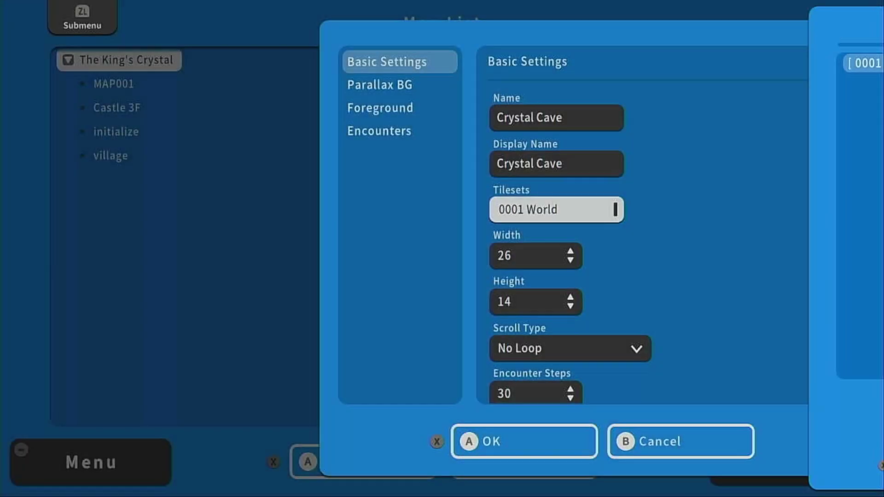
- Set the new map's width to 35 and its height to 40
{"action": "key", "text": "Down"}
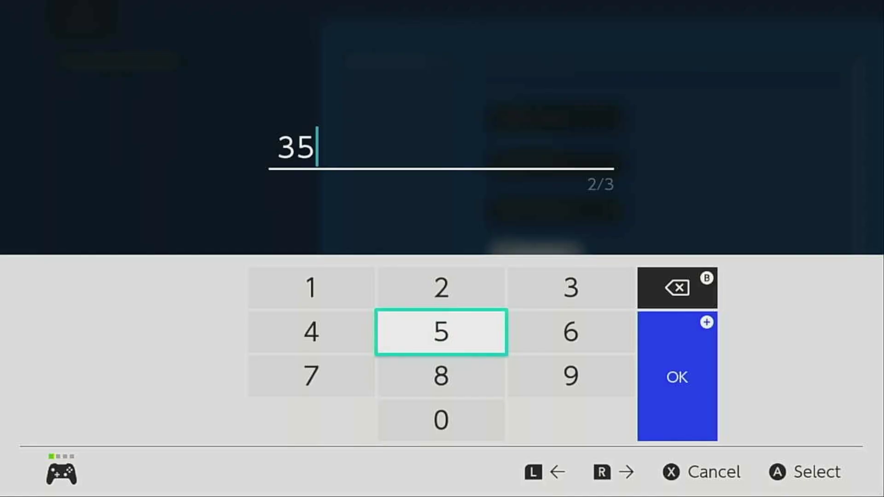
{"action": "key", "text": "Return"}
{"action": "key", "text": "Down"}
{"action": "key", "text": "y"}
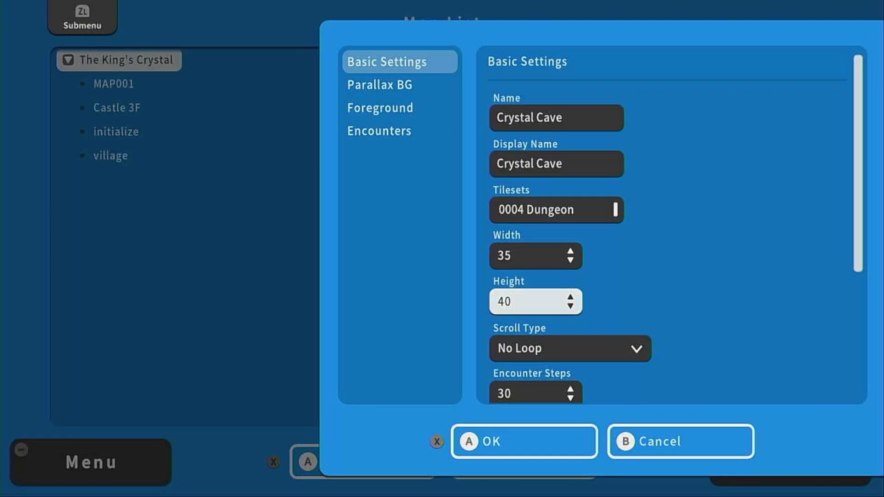
- Enable Autoplay BGM for the map and choose Dungeon2 from the Dungeon music folder
{"action": "key", "text": "Down"}
{"action": "key", "text": "Down"}
{"action": "key", "text": "Down"}
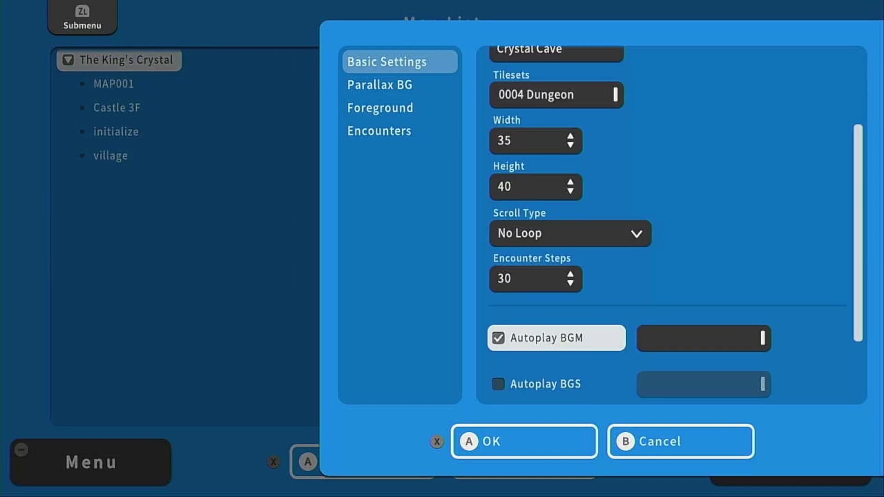
{"action": "key", "text": "Right"}
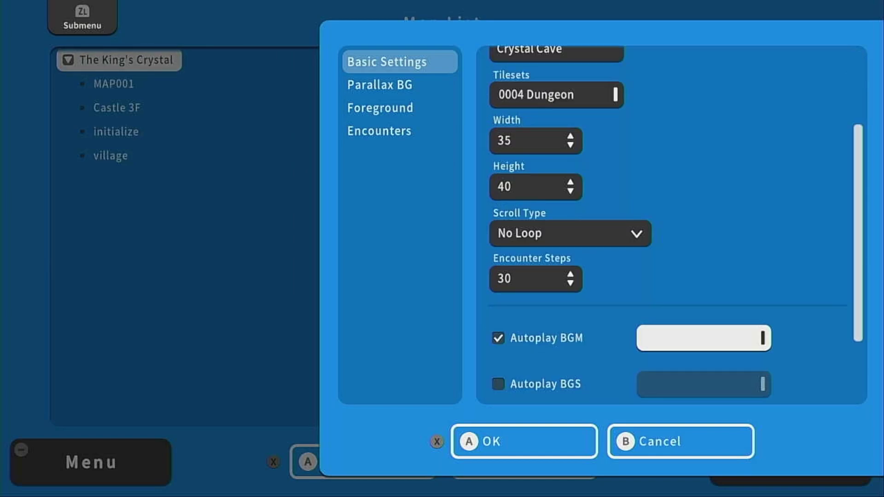
{"action": "key", "text": "Return"}
{"action": "key", "text": "Down"}
{"action": "key", "text": "Down"}
{"action": "key", "text": "Return"}
{"action": "key", "text": "Down"}
{"action": "key", "text": "Down"}
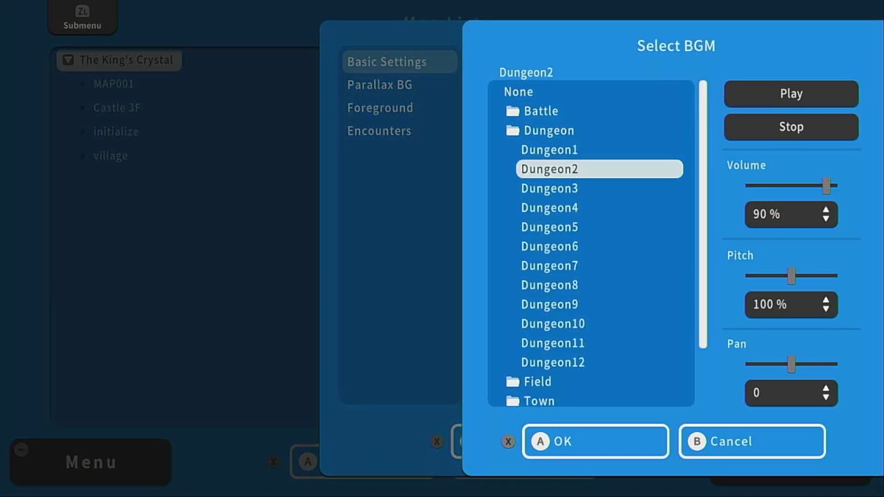
{"action": "key", "text": "Right"}
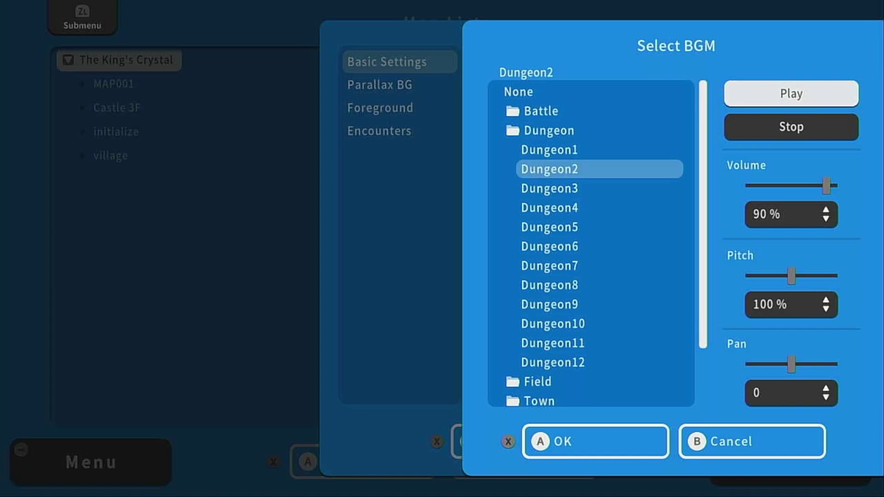
{"action": "key", "text": "Return"}
- Enable Autoplay BGS for the map and choose the Drips environment sound
{"action": "key", "text": "Down"}
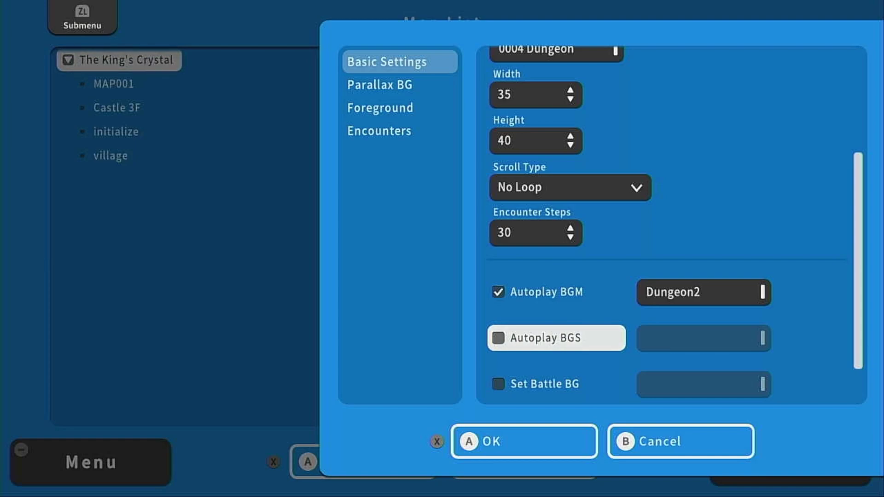
{"action": "key", "text": "Return"}
{"action": "key", "text": "Right"}
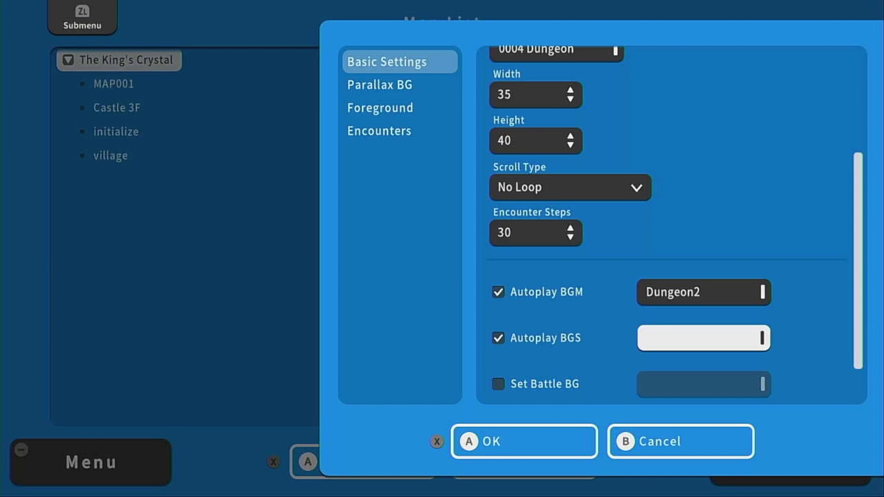
{"action": "key", "text": "Return"}
{"action": "key", "text": "Down"}
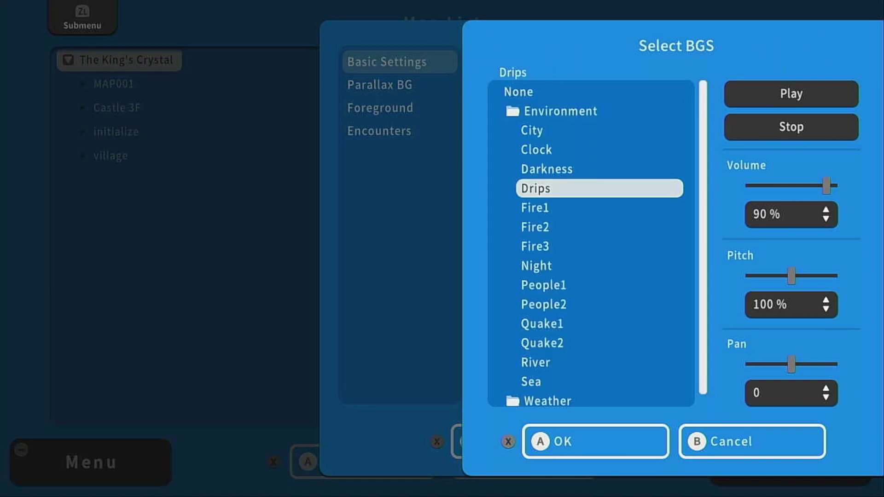
{"action": "key", "text": "Return"}
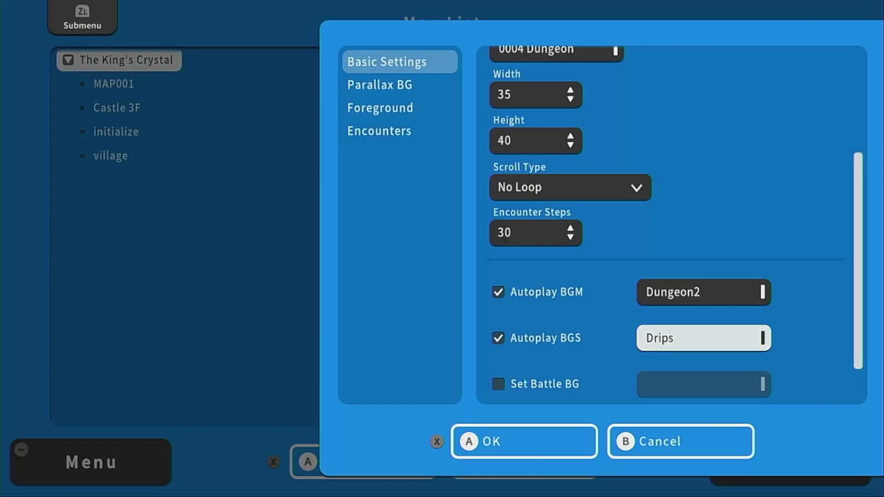
- Enable the map's custom battle background and choose Crystal from the Nature folder as its ground image
{"action": "key", "text": "Down"}
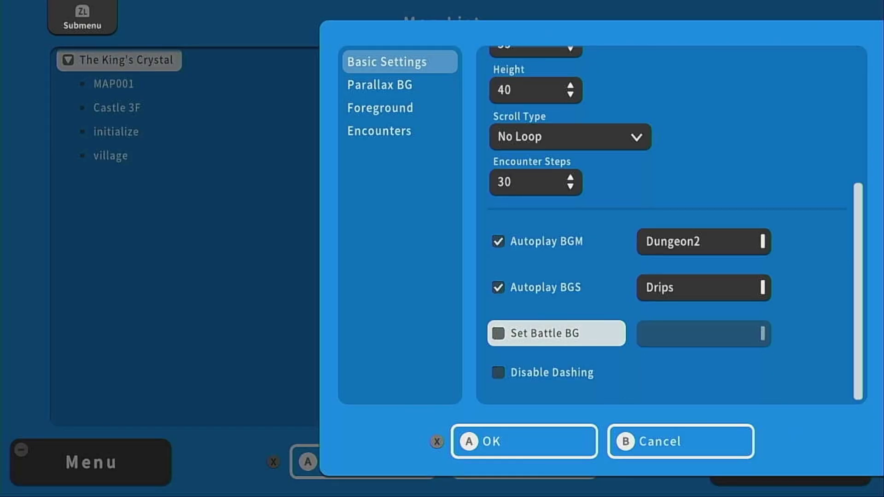
{"action": "key", "text": "Return"}
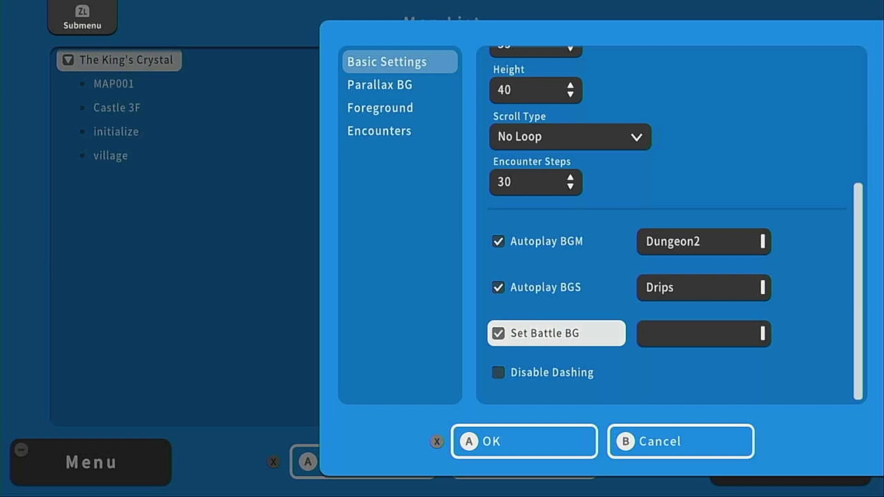
{"action": "key", "text": "Right"}
{"action": "key", "text": "Return"}
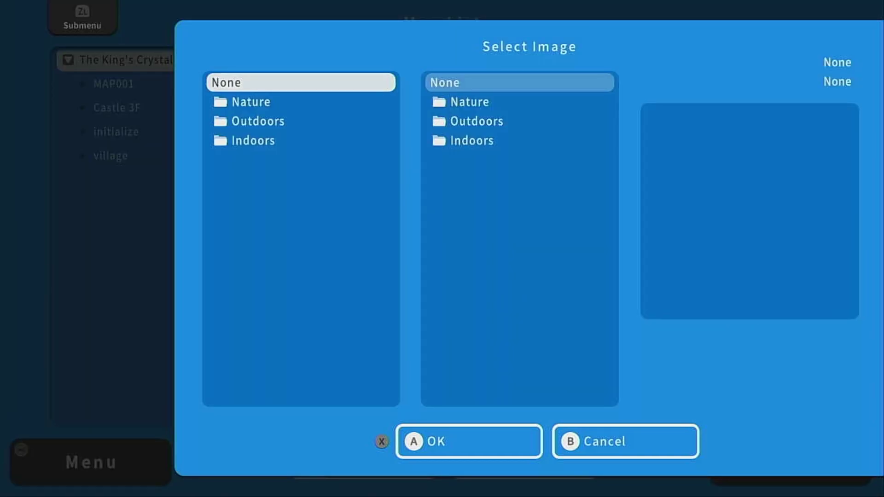
{"action": "key", "text": "Right"}
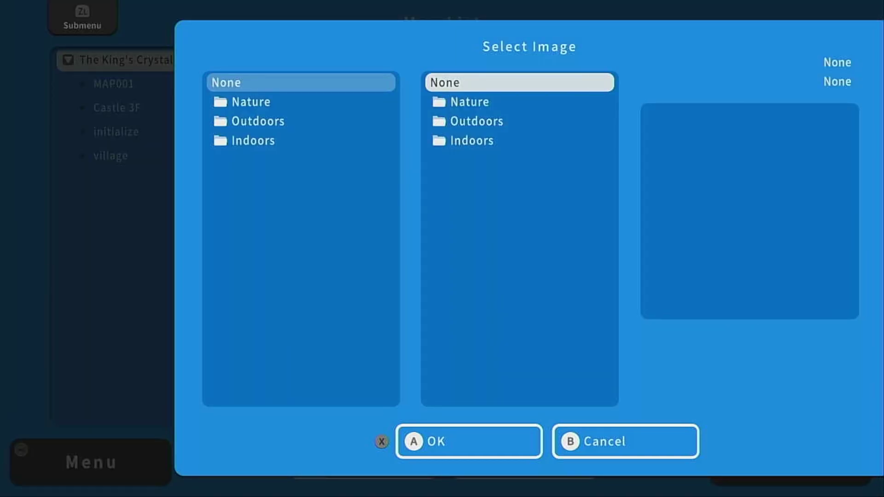
{"action": "key", "text": "Left"}
{"action": "key", "text": "Down"}
{"action": "key", "text": "Return"}
{"action": "key", "text": "Down"}
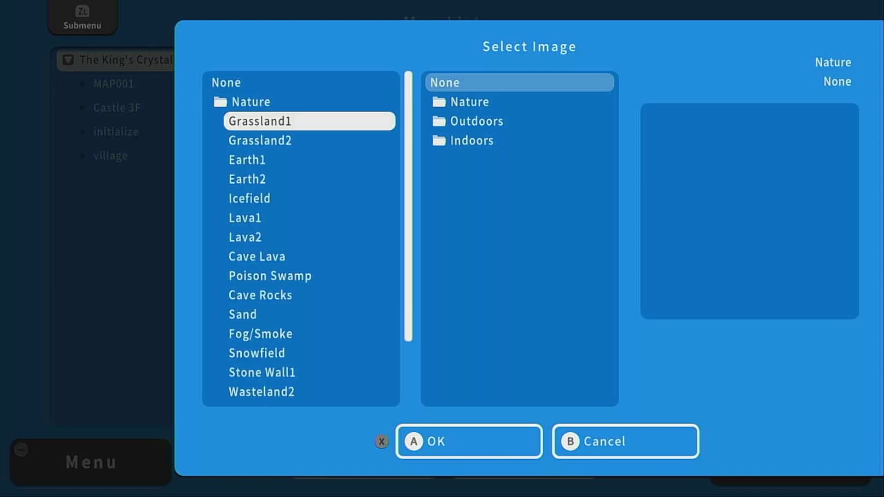
{"action": "key", "text": "Down"}
{"action": "key", "text": "Down"}
{"action": "key", "text": "Down"}
{"action": "key", "text": "Down"}
{"action": "key", "text": "Down"}
{"action": "key", "text": "Down"}
{"action": "key", "text": "Down"}
{"action": "key", "text": "Down"}
{"action": "key", "text": "Down"}
{"action": "key", "text": "Down"}
{"action": "key", "text": "Down"}
{"action": "key", "text": "Down"}
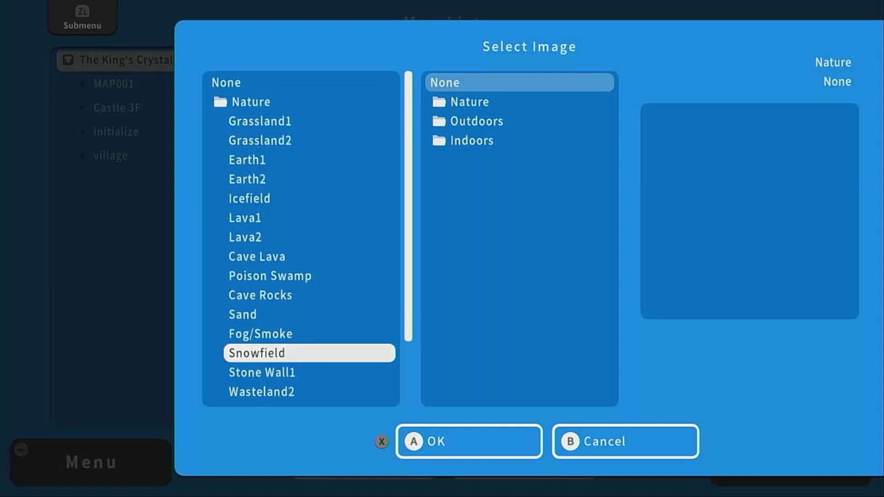
{"action": "key", "text": "Down"}
{"action": "key", "text": "Down"}
{"action": "key", "text": "Down"}
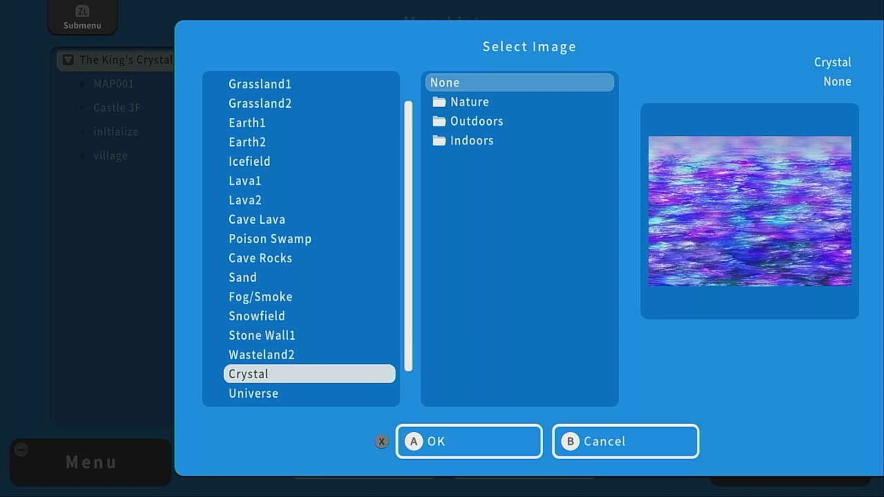
- Choose Crystal from the Nature folder as the battle background's backdrop image and confirm the image selection
{"action": "key", "text": "Right"}
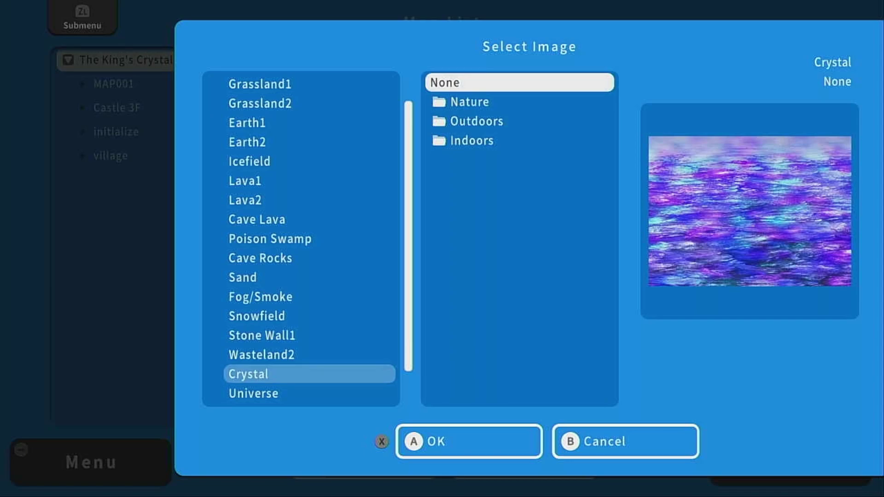
{"action": "key", "text": "Down"}
{"action": "key", "text": "Return"}
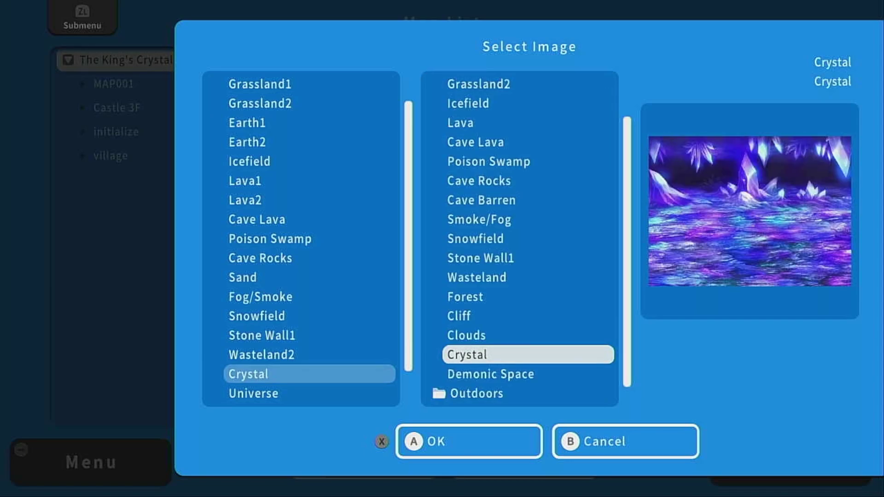
{"action": "key", "text": "Return"}
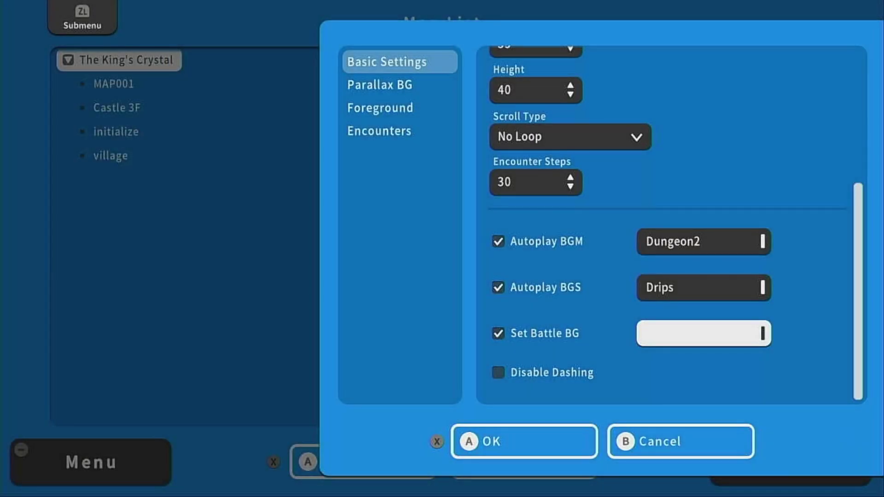
- Check the map's Encounters settings without adding troops, and confirm the Crystal Cave map settings
{"action": "key", "text": "Left"}
{"action": "key", "text": "Down"}
{"action": "key", "text": "Down"}
{"action": "key", "text": "Down"}
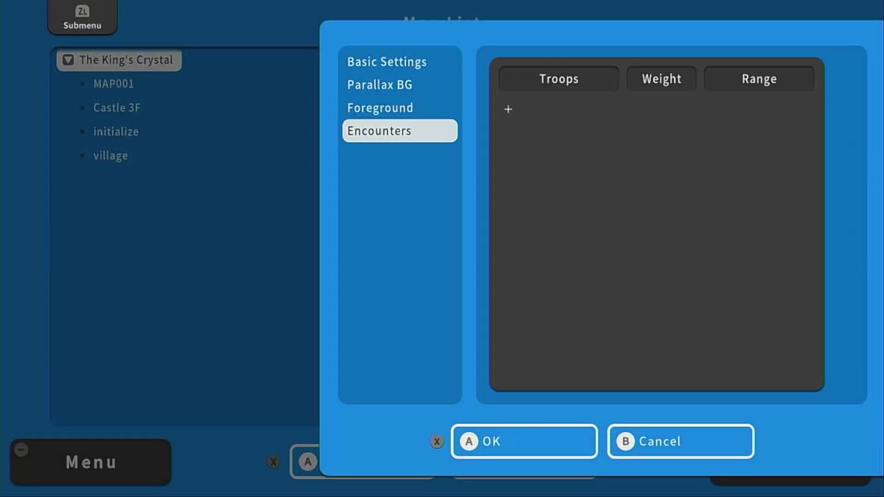
{"action": "key", "text": "Right"}
{"action": "key", "text": "Left"}
{"action": "key", "text": "Down"}
{"action": "key", "text": "Return"}
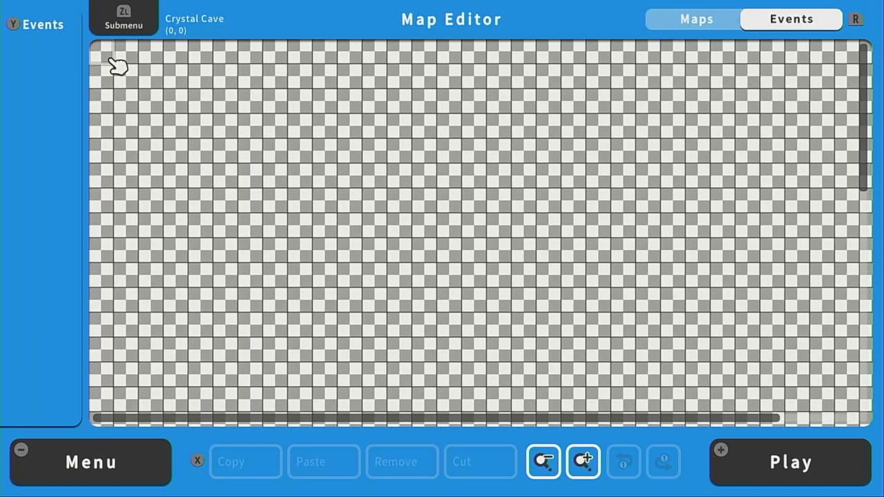
- Zoom the Crystal Cave map out to 50% and change from event editing to map drawing
{"action": "key", "text": "x"}
{"action": "key", "text": "Left"}
{"action": "key", "text": "Return"}
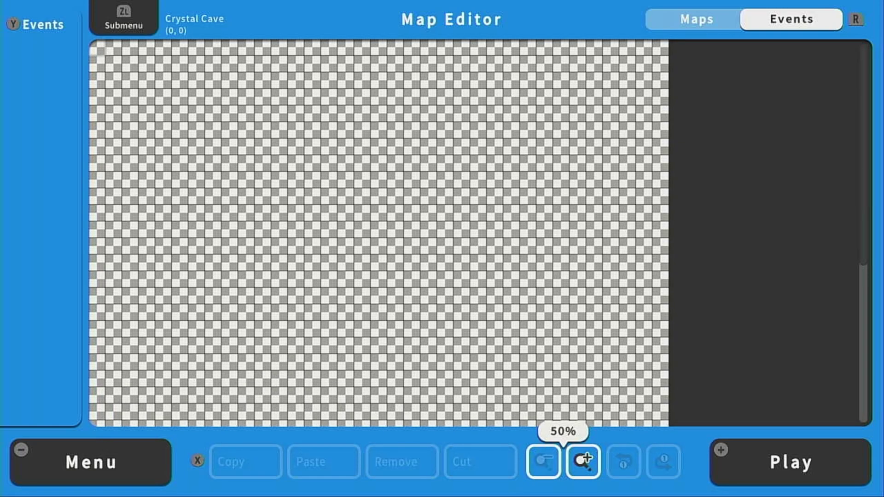
{"action": "key", "text": "r"}
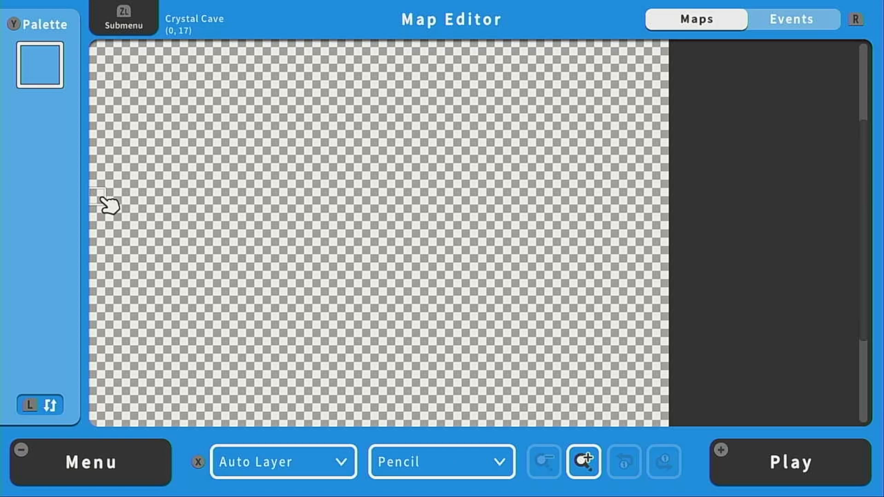
- Pick the purple crystal wall-top tile from the Dungeon palette and draw the left part of the cave outline with the Pencil
{"action": "key", "text": "y"}
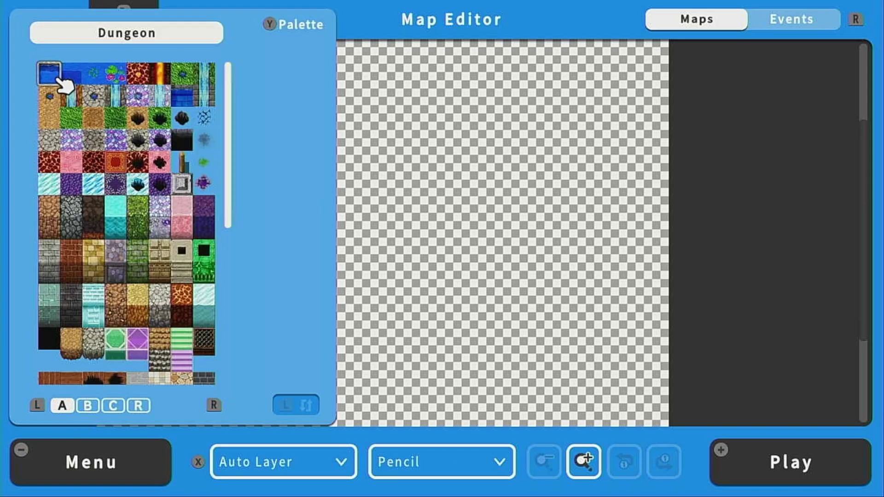
{"action": "left_click", "coordinate": [162, 208]}
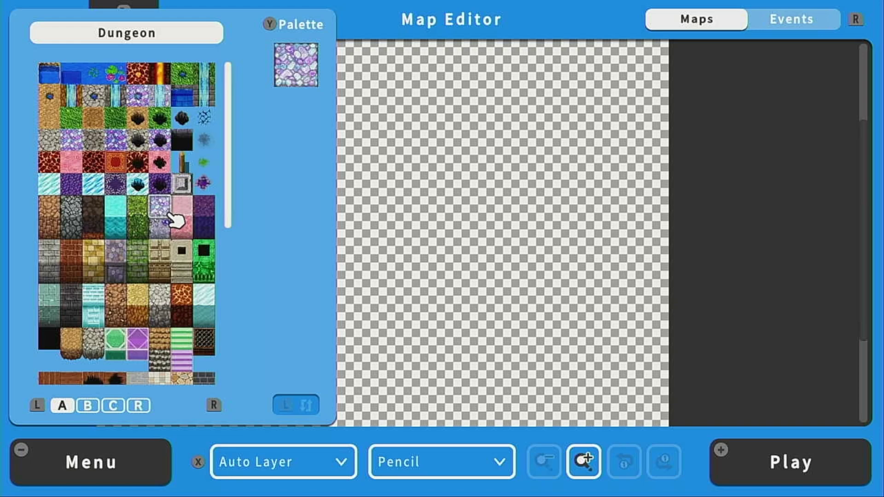
{"action": "key", "text": "y"}
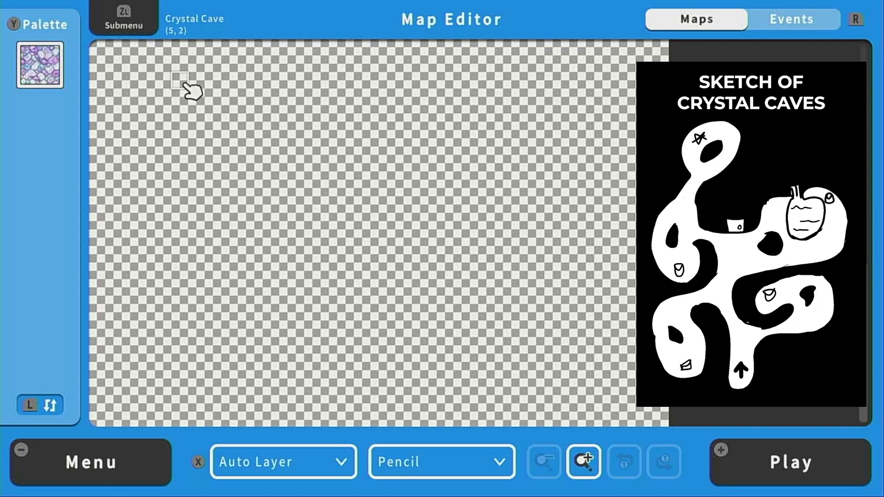
{"action": "mouse_move", "coordinate": [193, 90]}
{"action": "left_mouse_down"}
{"action": "mouse_move", "coordinate": [274, 187]}
{"action": "mouse_move", "coordinate": [142, 154]}
{"action": "mouse_move", "coordinate": [192, 223]}
{"action": "mouse_move", "coordinate": [176, 411]}
{"action": "mouse_move", "coordinate": [134, 408]}
{"action": "mouse_move", "coordinate": [286, 361]}
{"action": "mouse_move", "coordinate": [257, 229]}
{"action": "mouse_move", "coordinate": [373, 195]}
{"action": "mouse_move", "coordinate": [339, 422]}
{"action": "mouse_move", "coordinate": [158, 414]}
{"action": "mouse_move", "coordinate": [143, 297]}
{"action": "mouse_move", "coordinate": [143, 428]}
{"action": "left_mouse_up"}
- Edit the map information to set the Crystal Cave map's height to 60 and confirm it
{"action": "key", "text": "ZL"}
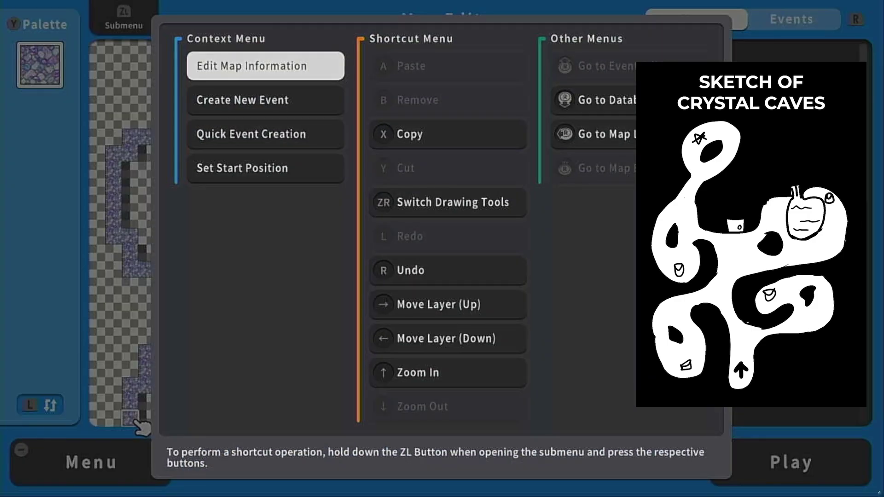
{"action": "key", "text": "Down"}
{"action": "key", "text": "Up"}
{"action": "key", "text": "Return"}
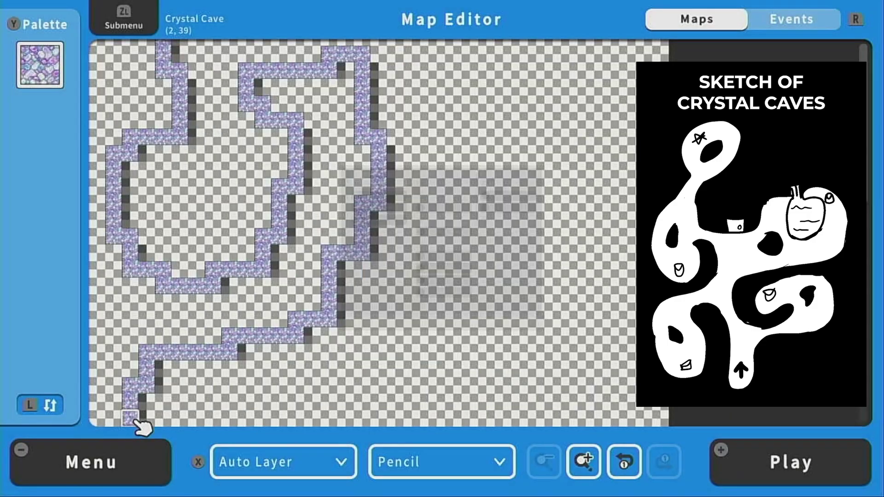
{"action": "key", "text": "Down"}
{"action": "key", "text": "Down"}
{"action": "key", "text": "Down"}
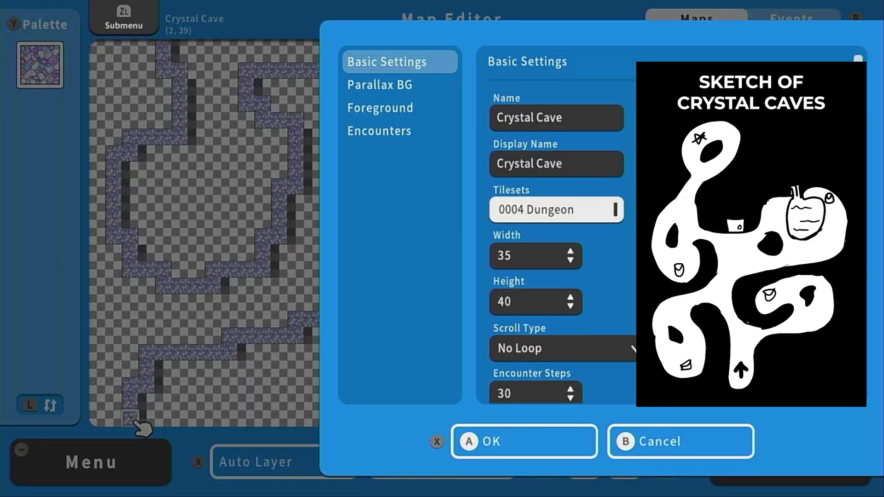
{"action": "key", "text": "Return"}
{"action": "key", "text": "BackSpace"}
{"action": "key", "text": "BackSpace"}
{"action": "key", "text": "Right"}
{"action": "key", "text": "Down"}
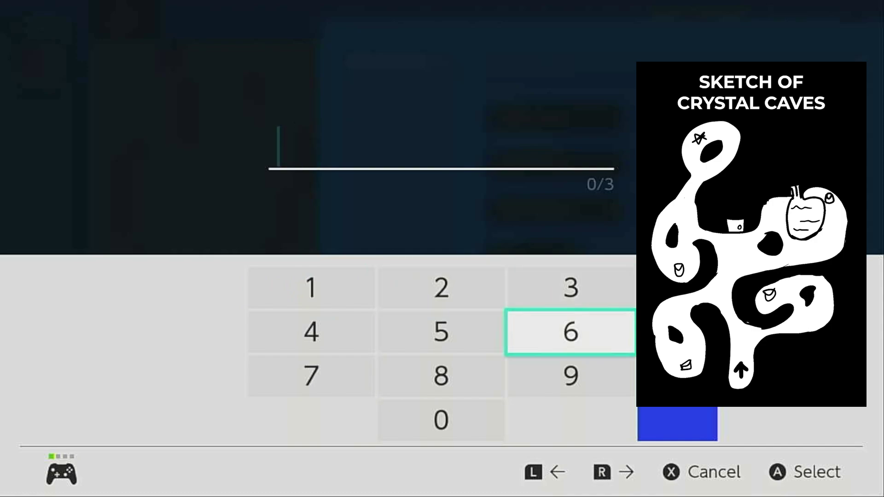
{"action": "key", "text": "Return"}
{"action": "key", "text": "Left"}
{"action": "key", "text": "Down"}
{"action": "key", "text": "Down"}
{"action": "key", "text": "Return"}
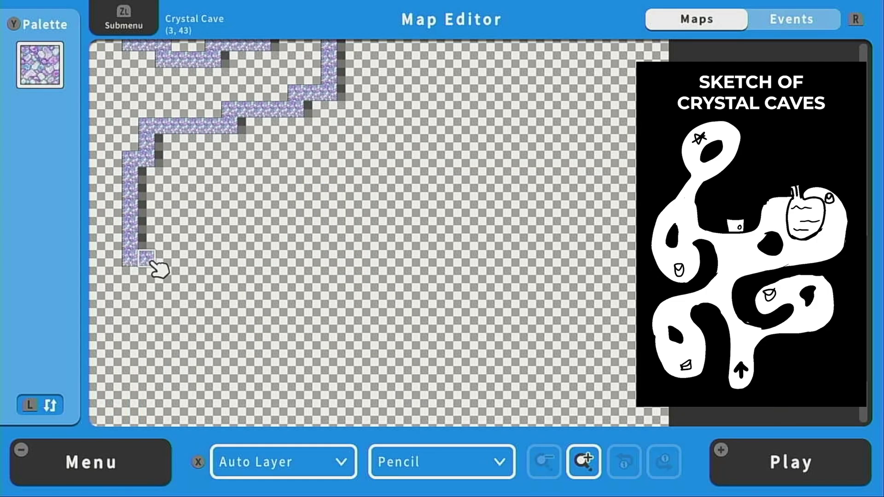
- Continue the crystal outline around the lower-left chamber, entrance passage and right cavern, closing it along the northern wall
{"action": "mouse_move", "coordinate": [150, 262]}
{"action": "left_mouse_down"}
{"action": "mouse_move", "coordinate": [386, 148]}
{"action": "mouse_move", "coordinate": [480, 357]}
{"action": "mouse_move", "coordinate": [628, 177]}
{"action": "mouse_move", "coordinate": [466, 307]}
{"action": "left_mouse_up"}
{"action": "left_click_drag", "start_coordinate": [495, 270], "coordinate": [595, 219]}
{"action": "scroll", "coordinate": [595, 220], "scroll_direction": "up", "scroll_amount": 4}
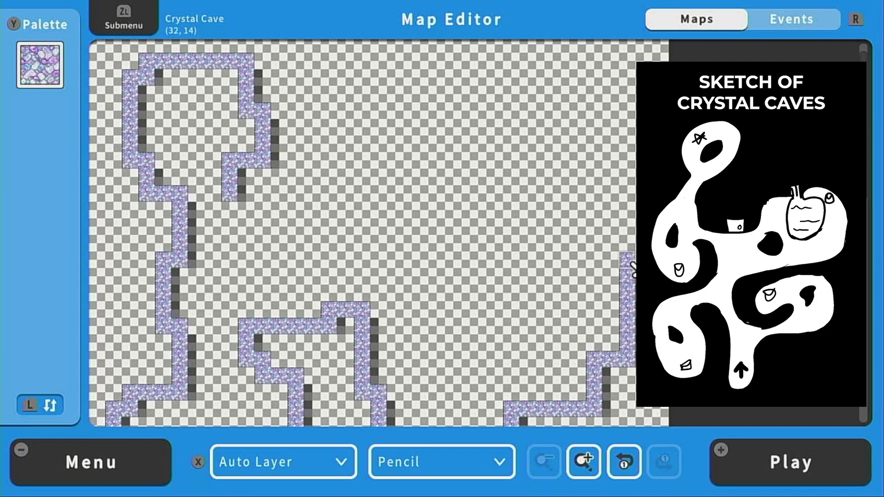
{"action": "left_click_drag", "start_coordinate": [628, 262], "coordinate": [495, 178]}
{"action": "mouse_move", "coordinate": [395, 261]}
{"action": "left_mouse_down"}
{"action": "mouse_move", "coordinate": [246, 228]}
{"action": "mouse_move", "coordinate": [230, 203]}
{"action": "left_mouse_up"}
{"action": "mouse_move", "coordinate": [311, 245]}
{"action": "left_mouse_down"}
{"action": "mouse_move", "coordinate": [396, 244]}
{"action": "mouse_move", "coordinate": [495, 178]}
{"action": "left_mouse_up"}
- Add crystal wall-top blocks as pillars inside the northeast cavern, right cavern, left chamber and lower-left chamber
{"action": "left_click_drag", "start_coordinate": [511, 294], "coordinate": [495, 295]}
{"action": "scroll", "coordinate": [499, 297], "scroll_direction": "down", "scroll_amount": 5}
{"action": "left_click_drag", "start_coordinate": [561, 264], "coordinate": [578, 297]}
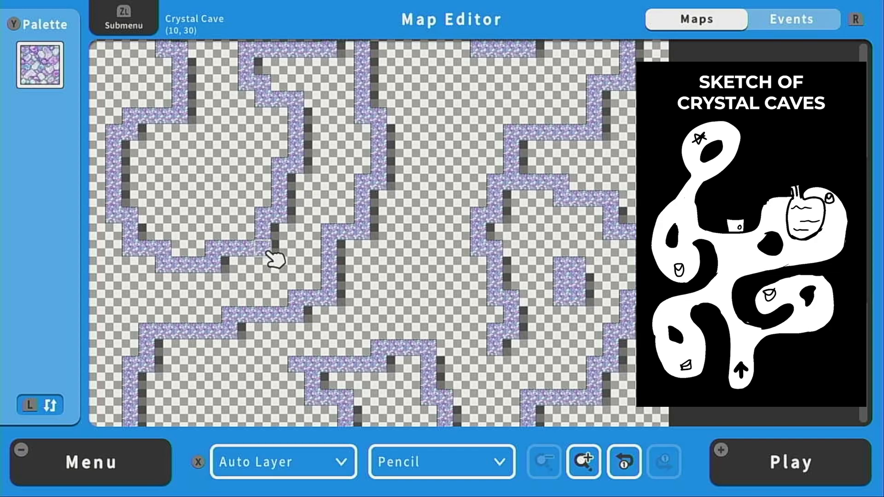
{"action": "left_click_drag", "start_coordinate": [213, 153], "coordinate": [198, 187]}
{"action": "scroll", "coordinate": [223, 291], "scroll_direction": "down", "scroll_amount": 3}
{"action": "left_click_drag", "start_coordinate": [214, 287], "coordinate": [247, 271]}
{"action": "scroll", "coordinate": [223, 87], "scroll_direction": "up", "scroll_amount": 1}
{"action": "scroll", "coordinate": [218, 58], "scroll_direction": "down", "scroll_amount": 4}
{"action": "scroll", "coordinate": [223, 62], "scroll_direction": "up", "scroll_amount": 1}
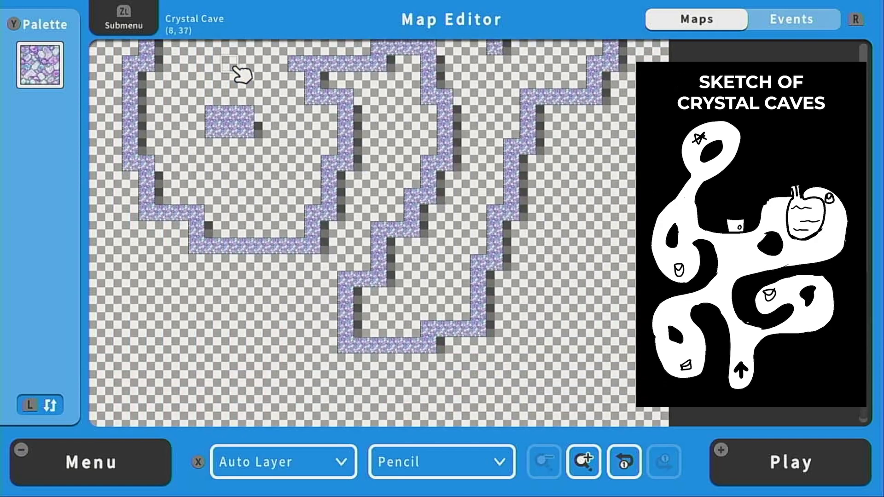
- Add a small entrance notch of crystal wall-top tiles below the southern end of the entrance passage
{"action": "scroll", "coordinate": [239, 419], "scroll_direction": "down", "scroll_amount": 10}
{"action": "scroll", "coordinate": [308, 186], "scroll_direction": "up", "scroll_amount": 10}
{"action": "left_click", "coordinate": [380, 377]}
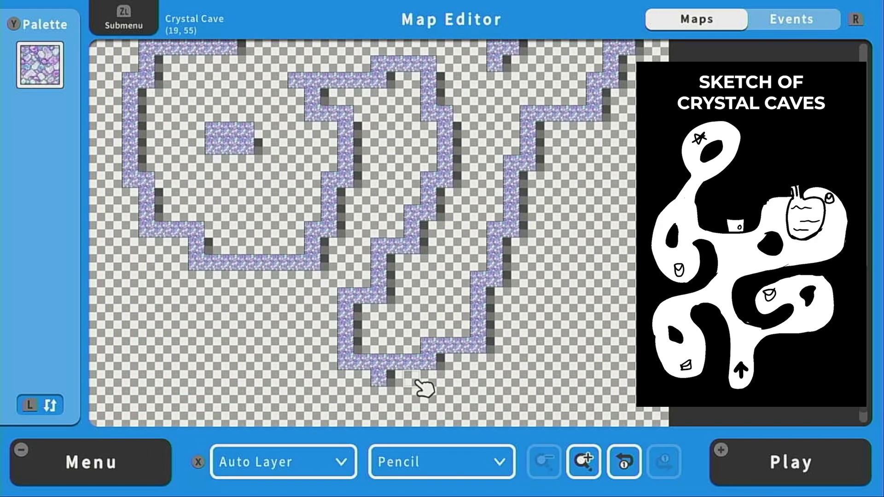
{"action": "left_click_drag", "start_coordinate": [380, 394], "coordinate": [412, 394]}
{"action": "left_click", "coordinate": [396, 364]}
{"action": "scroll", "coordinate": [400, 372], "scroll_direction": "up", "scroll_amount": 3}
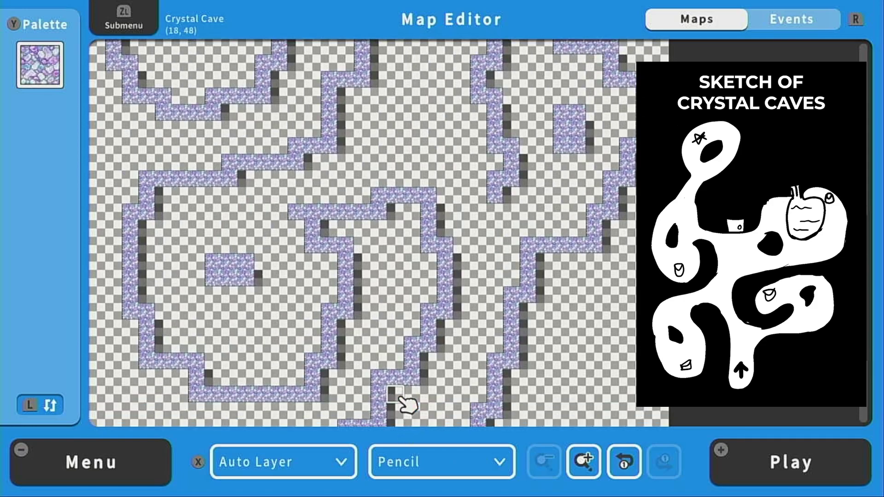
- Pick the crystal wall face tile and Rectangle tool, and draw wall faces along the entrance passage's western wall
{"action": "scroll", "coordinate": [399, 395], "scroll_direction": "down", "scroll_amount": 3}
{"action": "key", "text": "y"}
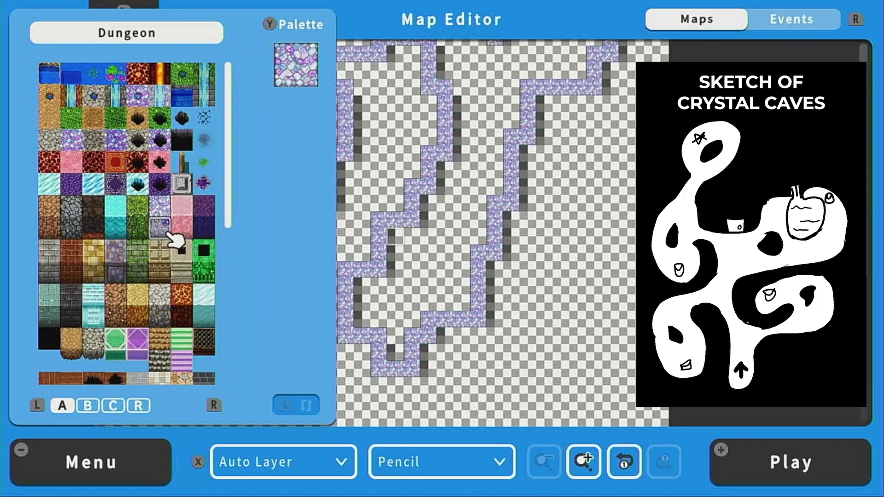
{"action": "left_click", "coordinate": [160, 228]}
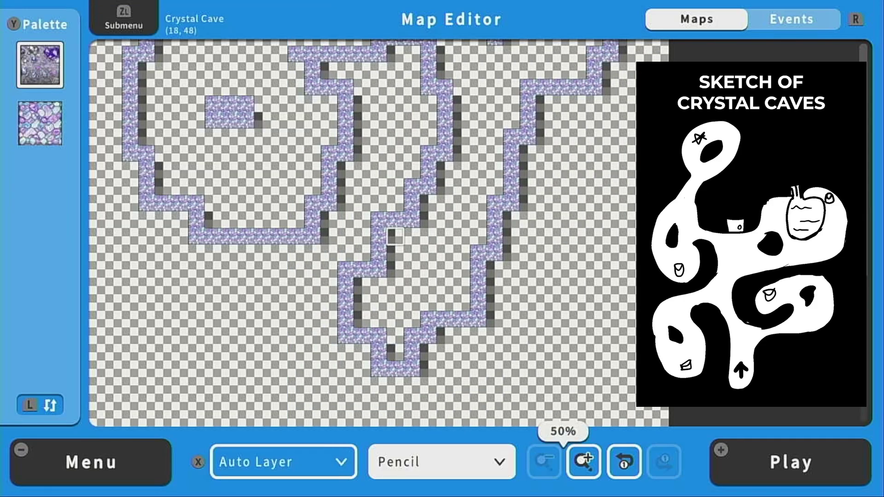
{"action": "key", "text": "Down"}
{"action": "key", "text": "Return"}
{"action": "left_click_drag", "start_coordinate": [412, 236], "coordinate": [399, 258]}
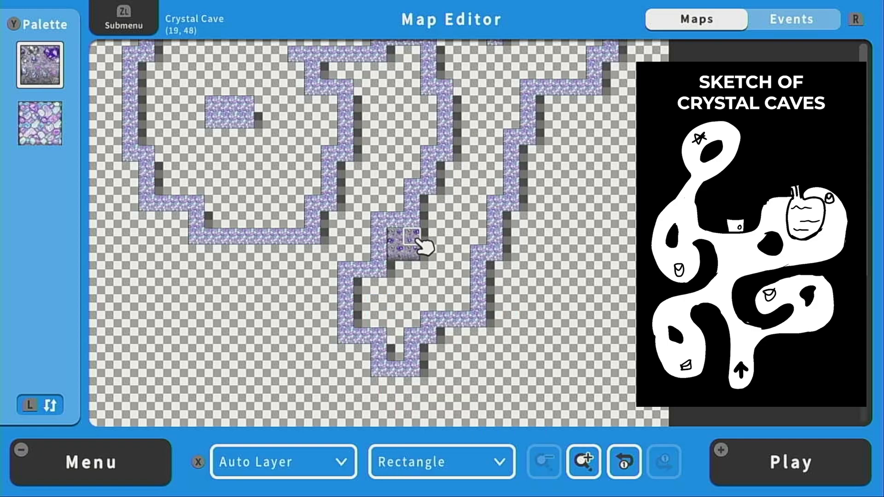
{"action": "left_click_drag", "start_coordinate": [379, 285], "coordinate": [362, 302]}
{"action": "left_click_drag", "start_coordinate": [429, 203], "coordinate": [428, 219]}
{"action": "left_click_drag", "start_coordinate": [444, 170], "coordinate": [444, 186]}
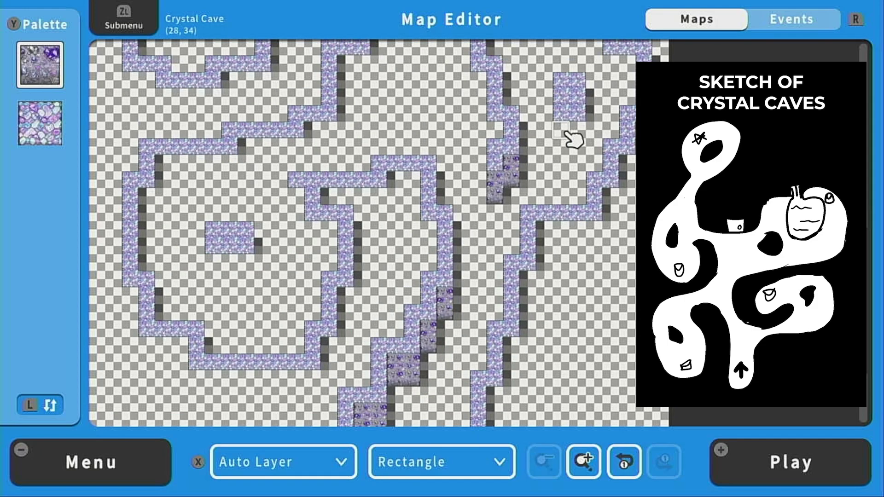
- Add two-tile-high crystal wall faces below the right cavern's pillar and walls and the lower-left chamber's walls and pillar
{"action": "left_click_drag", "start_coordinate": [561, 129], "coordinate": [577, 146]}
{"action": "left_click_drag", "start_coordinate": [544, 115], "coordinate": [511, 132]}
{"action": "left_click_drag", "start_coordinate": [494, 297], "coordinate": [511, 313]}
{"action": "left_click_drag", "start_coordinate": [412, 262], "coordinate": [395, 278]}
{"action": "left_click_drag", "start_coordinate": [378, 279], "coordinate": [329, 295]}
{"action": "left_click_drag", "start_coordinate": [229, 146], "coordinate": [164, 163]}
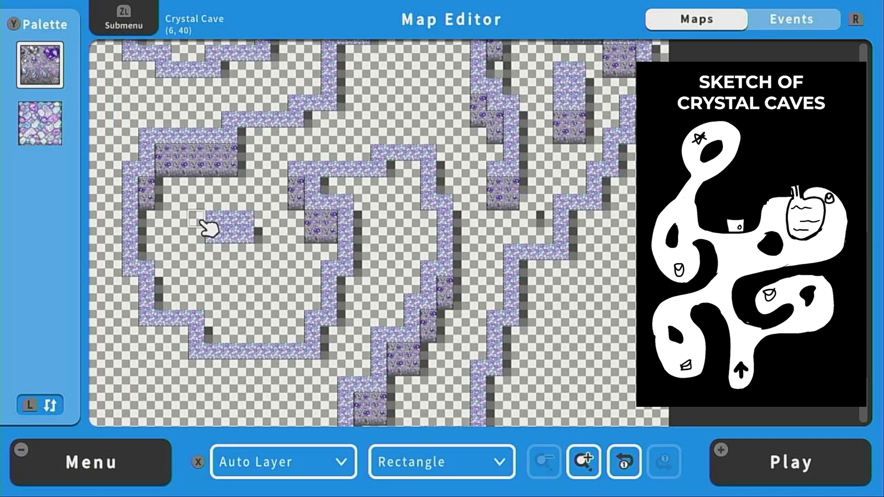
{"action": "left_click_drag", "start_coordinate": [213, 246], "coordinate": [246, 263]}
{"action": "left_click_drag", "start_coordinate": [247, 130], "coordinate": [296, 147]}
- Draw crystal wall faces beneath the northern wall sections, from the northeast cavern across to the upper-left chamber
{"action": "scroll", "coordinate": [252, 112], "scroll_direction": "up", "scroll_amount": 6}
{"action": "left_click_drag", "start_coordinate": [578, 230], "coordinate": [545, 246]}
{"action": "left_click_drag", "start_coordinate": [462, 263], "coordinate": [428, 280]}
{"action": "left_click_drag", "start_coordinate": [412, 279], "coordinate": [280, 296]}
{"action": "left_click_drag", "start_coordinate": [263, 263], "coordinate": [230, 279]}
{"action": "left_click_drag", "start_coordinate": [163, 97], "coordinate": [229, 113]}
- Add crystal wall faces below the left chamber's upper wall, its pillar and its inner eastern wall
{"action": "scroll", "coordinate": [250, 150], "scroll_direction": "down", "scroll_amount": 6}
{"action": "left_click_drag", "start_coordinate": [180, 221], "coordinate": [147, 236]}
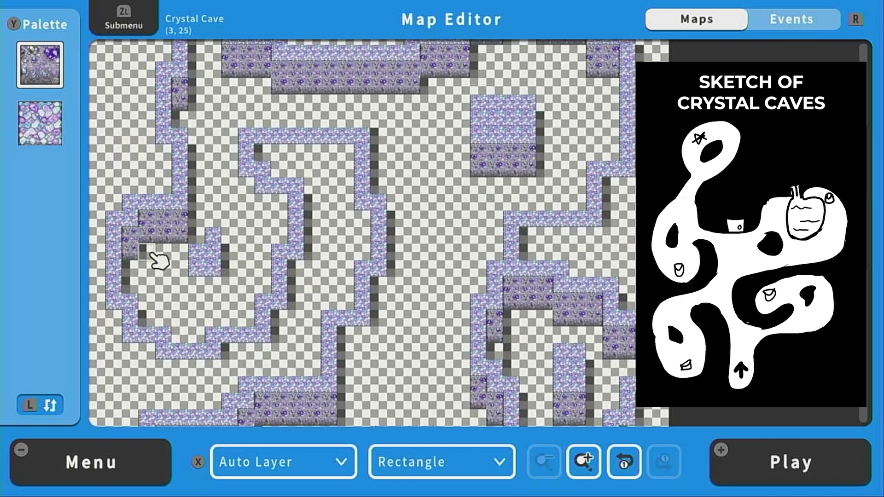
{"action": "left_click_drag", "start_coordinate": [197, 302], "coordinate": [213, 319]}
{"action": "left_click_drag", "start_coordinate": [280, 241], "coordinate": [263, 258]}
{"action": "left_click_drag", "start_coordinate": [246, 224], "coordinate": [247, 241]}
{"action": "scroll", "coordinate": [250, 246], "scroll_direction": "up", "scroll_amount": 5}
{"action": "scroll", "coordinate": [250, 415], "scroll_direction": "down", "scroll_amount": 5}
{"action": "scroll", "coordinate": [250, 229], "scroll_direction": "down", "scroll_amount": 4}
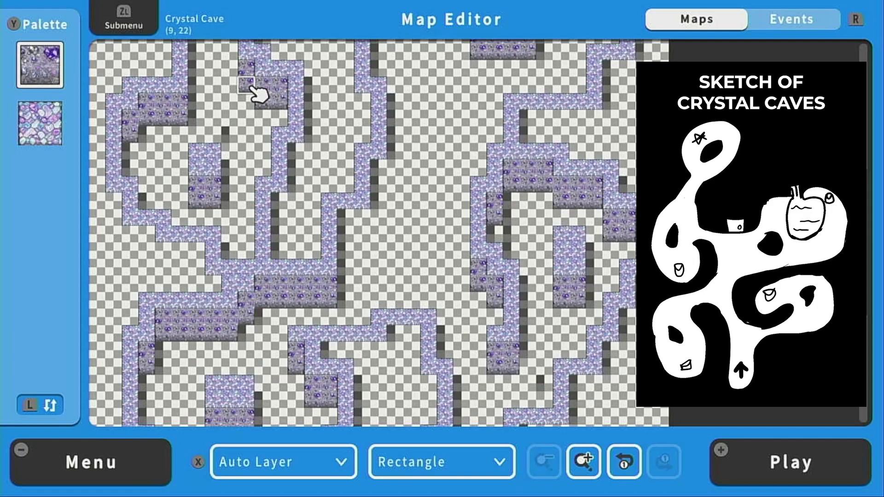
- Pick the grey stone floor tile and flood-fill the cave's interior with it
{"action": "scroll", "coordinate": [250, 87], "scroll_direction": "up", "scroll_amount": 8}
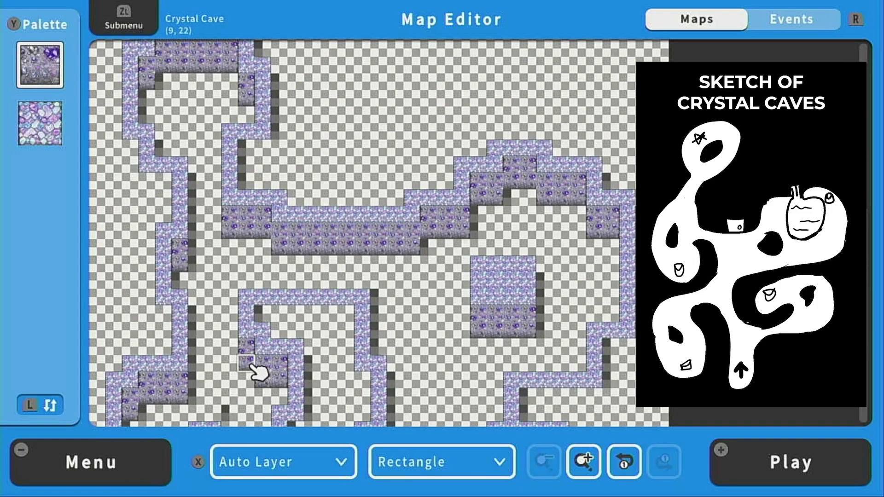
{"action": "key", "text": "y"}
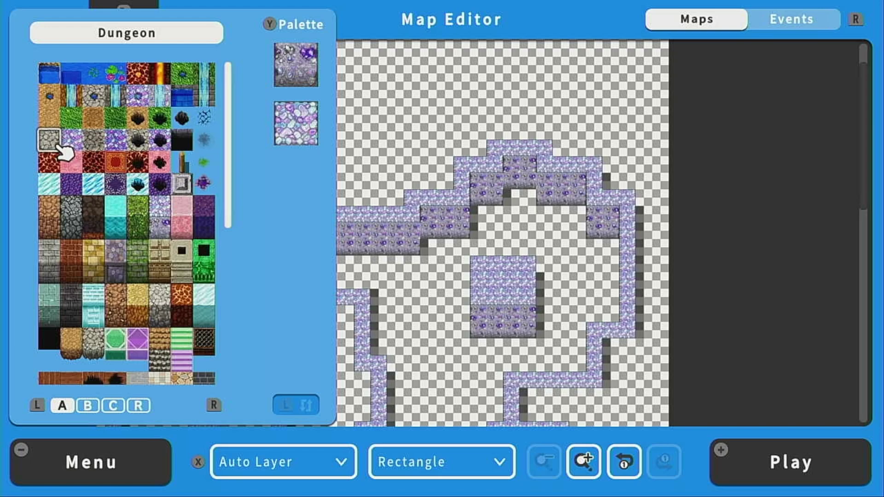
{"action": "left_click", "coordinate": [58, 147]}
{"action": "key", "text": "y"}
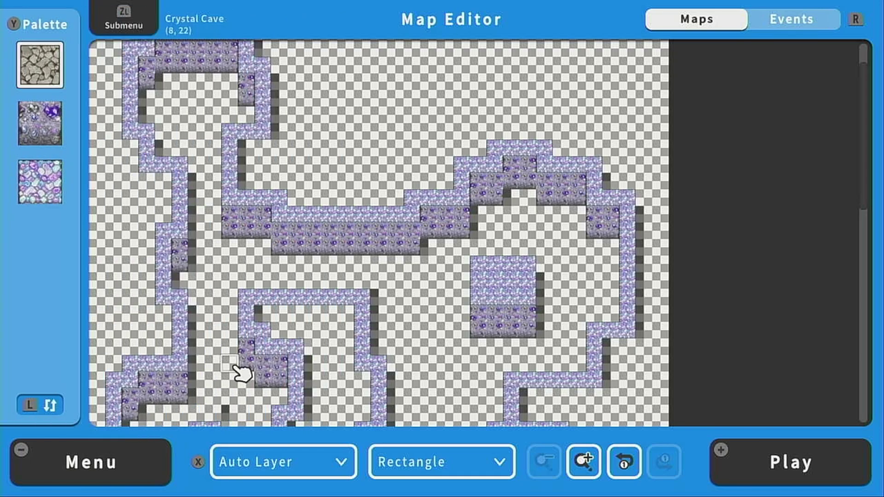
{"action": "key", "text": "x"}
{"action": "key", "text": "Left"}
{"action": "key", "text": "Left"}
{"action": "key", "text": "Return"}
{"action": "key", "text": "Down"}
{"action": "key", "text": "Down"}
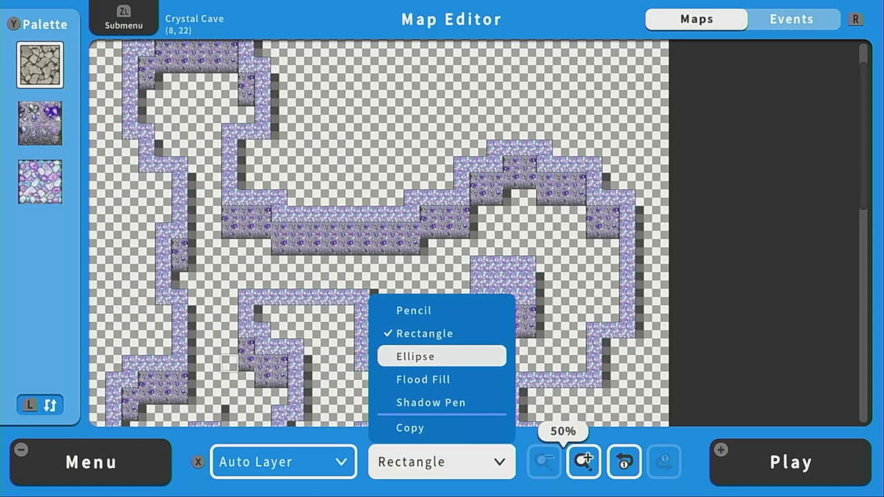
{"action": "key", "text": "Return"}
{"action": "left_click", "coordinate": [234, 365]}
- Pick the solid black tile from the Dungeon palette as the fill tile
{"action": "key", "text": "Down"}
{"action": "key", "text": "Down"}
{"action": "key", "text": "Down"}
{"action": "key", "text": "Down"}
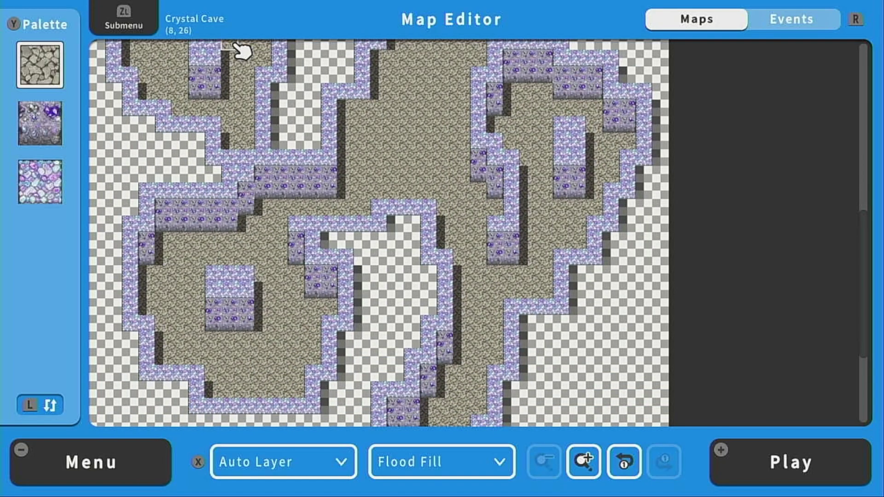
{"action": "key", "text": "y"}
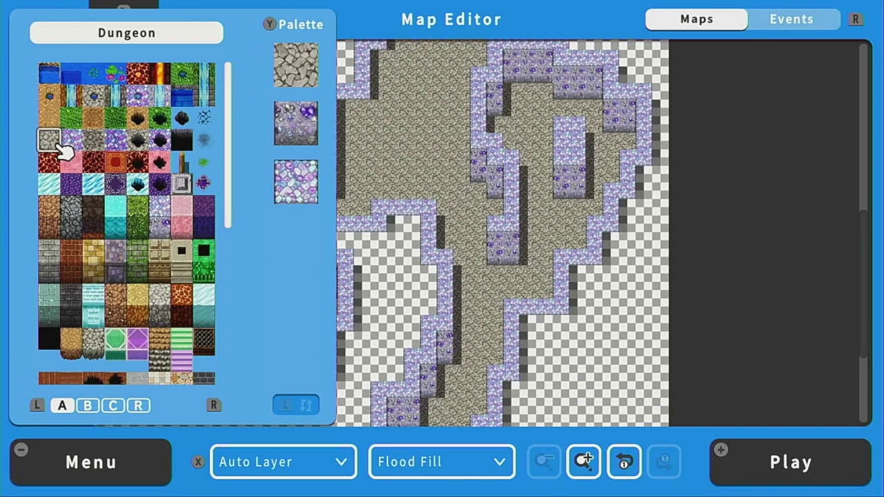
{"action": "key", "text": "Down"}
{"action": "key", "text": "Down"}
{"action": "key", "text": "Down"}
{"action": "key", "text": "Down"}
{"action": "key", "text": "Down"}
{"action": "key", "text": "Down"}
{"action": "key", "text": "Down"}
{"action": "key", "text": "Down"}
{"action": "key", "text": "Down"}
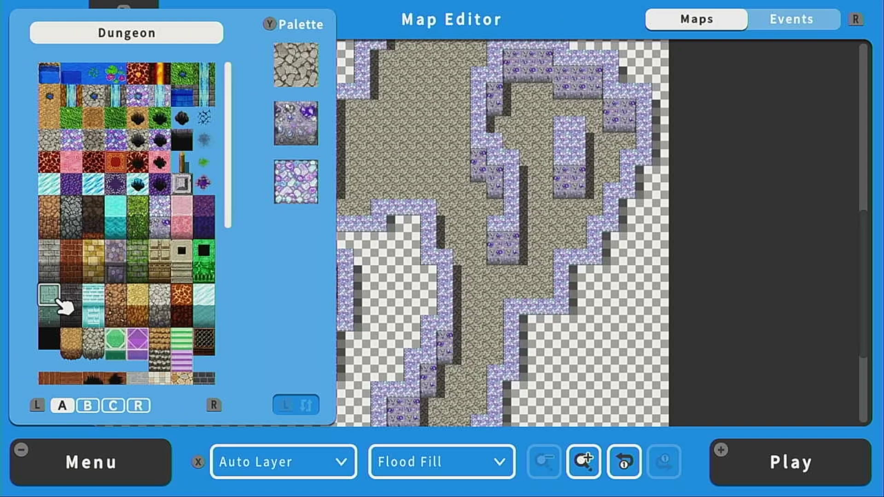
{"action": "key", "text": "Return"}
- Flood-fill the empty areas enclosed between and surrounding the cave walls with the black tile
{"action": "key", "text": "Right"}
{"action": "key", "text": "Right"}
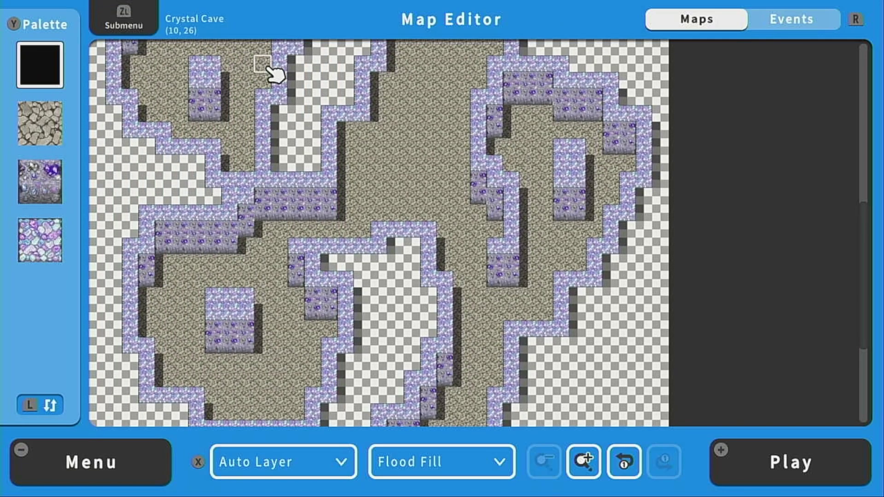
{"action": "key", "text": "Return"}
{"action": "key", "text": "Down"}
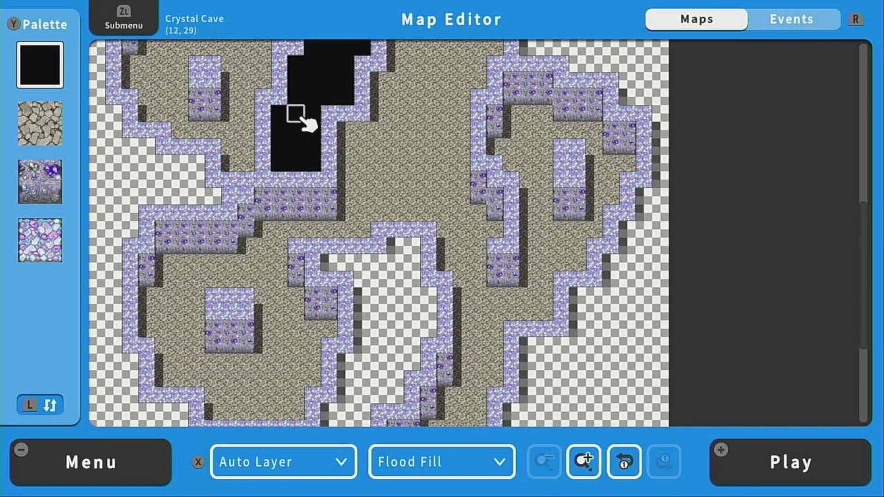
{"action": "left_click", "coordinate": [362, 262]}
{"action": "key", "text": "Return"}
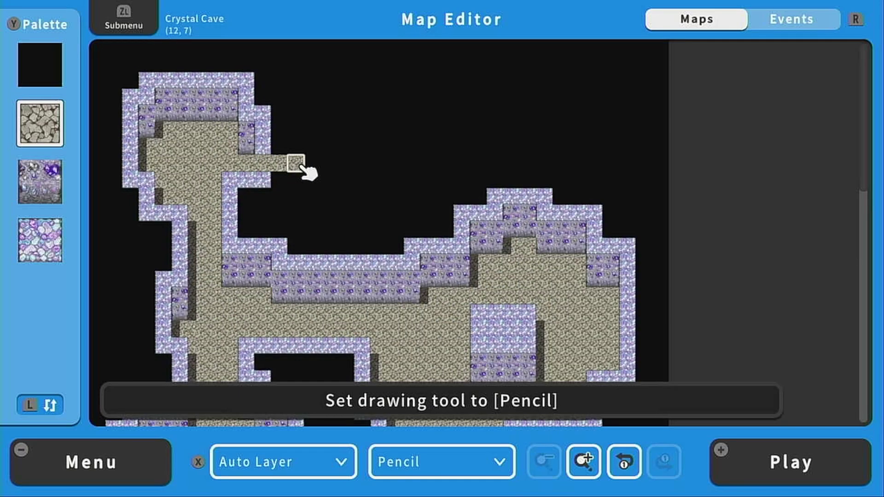
- Paint a new irregular chamber of grey stone floor east of the north-western chamber, joined to it by its doorway
{"action": "mouse_move", "coordinate": [302, 166]}
{"action": "left_mouse_down"}
{"action": "mouse_move", "coordinate": [303, 199]}
{"action": "mouse_move", "coordinate": [335, 199]}
{"action": "left_mouse_up"}
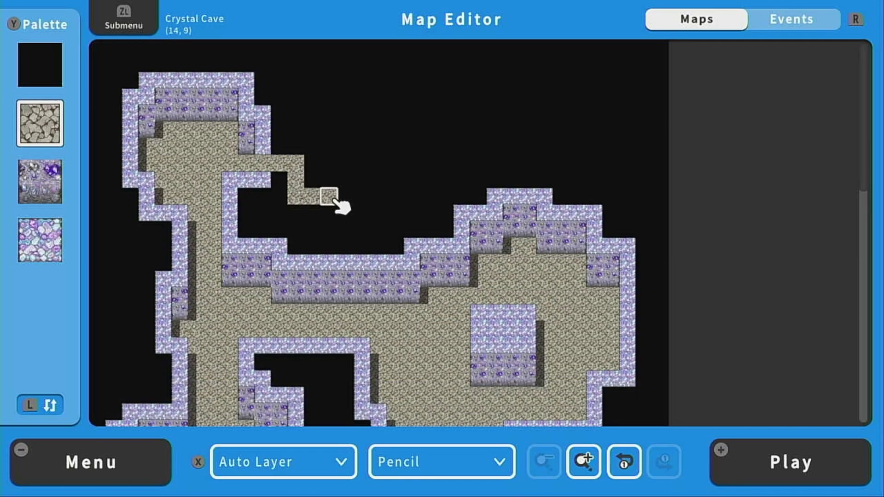
{"action": "mouse_move", "coordinate": [400, 200]}
{"action": "left_mouse_down"}
{"action": "mouse_move", "coordinate": [400, 151]}
{"action": "mouse_move", "coordinate": [417, 119]}
{"action": "mouse_move", "coordinate": [357, 86]}
{"action": "mouse_move", "coordinate": [300, 116]}
{"action": "left_mouse_up"}
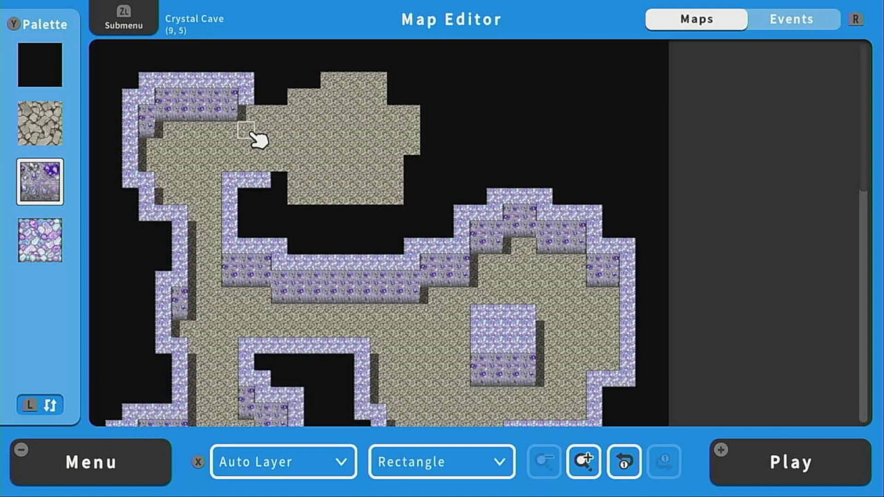
- Add stepped crystal wall faces along the northern edge of the new chamber's floor
{"action": "mouse_move", "coordinate": [251, 133]}
{"action": "left_mouse_down"}
{"action": "mouse_move", "coordinate": [251, 118]}
{"action": "mouse_move", "coordinate": [280, 97]}
{"action": "left_mouse_up"}
{"action": "mouse_move", "coordinate": [296, 80]}
{"action": "left_mouse_down"}
{"action": "mouse_move", "coordinate": [313, 64]}
{"action": "mouse_move", "coordinate": [379, 48]}
{"action": "left_mouse_up"}
{"action": "left_click_drag", "start_coordinate": [399, 84], "coordinate": [412, 97]}
- Outline the new chamber with crystal wall tops along its northern, eastern and southern sides up to the existing walls
{"action": "key", "text": "Down"}
{"action": "left_click_drag", "start_coordinate": [264, 81], "coordinate": [279, 81]}
{"action": "left_click", "coordinate": [281, 66]}
{"action": "left_click_drag", "start_coordinate": [283, 49], "coordinate": [313, 50]}
{"action": "left_click_drag", "start_coordinate": [399, 65], "coordinate": [428, 64]}
{"action": "left_click_drag", "start_coordinate": [429, 65], "coordinate": [431, 164]}
{"action": "mouse_move", "coordinate": [414, 165]}
{"action": "left_mouse_down"}
{"action": "mouse_move", "coordinate": [416, 214]}
{"action": "mouse_move", "coordinate": [279, 213]}
{"action": "left_mouse_up"}
{"action": "left_click_drag", "start_coordinate": [279, 208], "coordinate": [279, 181]}
- Extend the grey stone floor north from the eastern chamber as a broad passage through its upper wall
{"action": "key", "text": "Down"}
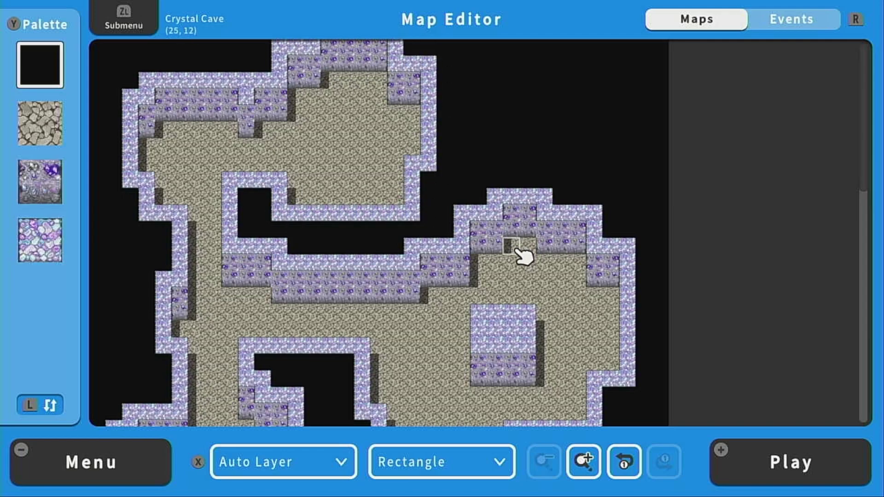
{"action": "key", "text": "Down"}
{"action": "left_click_drag", "start_coordinate": [511, 263], "coordinate": [594, 146]}
- Add crystal wall faces along the northern end of the eastern floor extension
{"action": "key", "text": "Down"}
{"action": "left_click_drag", "start_coordinate": [528, 113], "coordinate": [561, 97]}
{"action": "mouse_move", "coordinate": [578, 113]}
{"action": "left_mouse_down"}
{"action": "mouse_move", "coordinate": [594, 113]}
{"action": "mouse_move", "coordinate": [594, 130]}
{"action": "left_mouse_up"}
- Enclose the eastern floor extension with crystal wall tops, stepping around the small alcove on its eastern side
{"action": "key", "text": "Down"}
{"action": "left_click_drag", "start_coordinate": [611, 163], "coordinate": [610, 97]}
{"action": "left_click_drag", "start_coordinate": [628, 129], "coordinate": [627, 180]}
{"action": "left_click_drag", "start_coordinate": [611, 180], "coordinate": [611, 229]}
- Look over the whole cave map from its northern chambers to its southern end
{"action": "key", "text": "Down"}
{"action": "key", "text": "Down"}
{"action": "scroll", "coordinate": [561, 196], "scroll_direction": "down", "scroll_amount": 12}
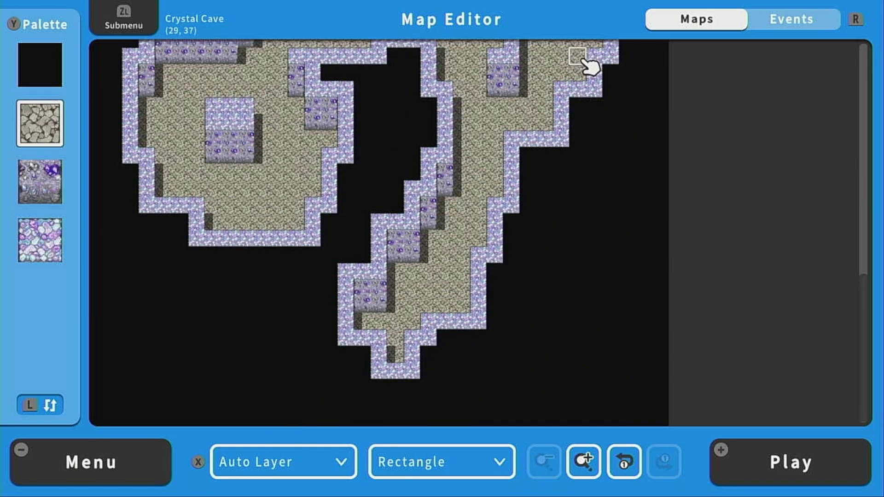
{"action": "scroll", "coordinate": [577, 59], "scroll_direction": "up", "scroll_amount": 6}
{"action": "scroll", "coordinate": [590, 355], "scroll_direction": "up", "scroll_amount": 5}
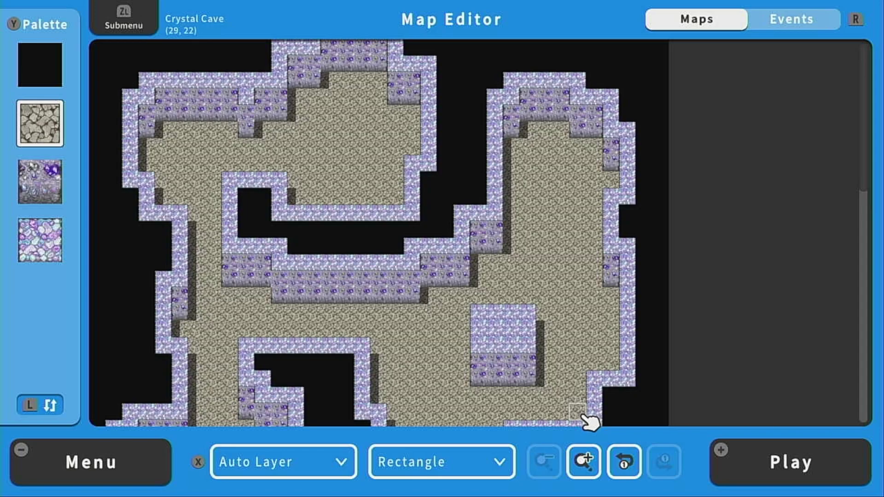
{"action": "scroll", "coordinate": [587, 419], "scroll_direction": "down", "scroll_amount": 1}
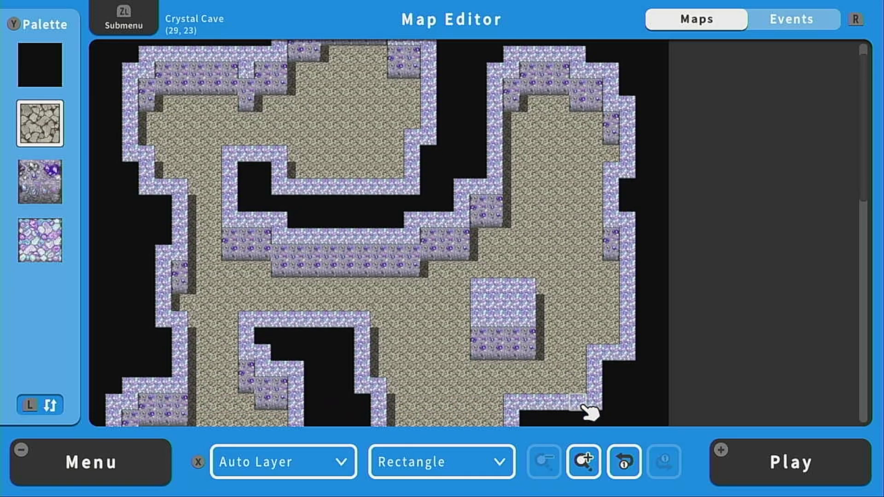
{"action": "scroll", "coordinate": [584, 410], "scroll_direction": "down", "scroll_amount": 7}
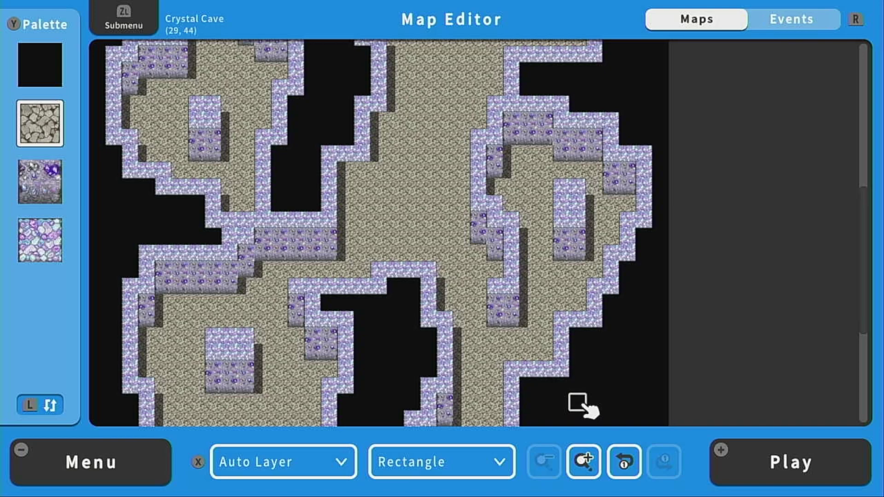
{"action": "scroll", "coordinate": [584, 405], "scroll_direction": "down", "scroll_amount": 2}
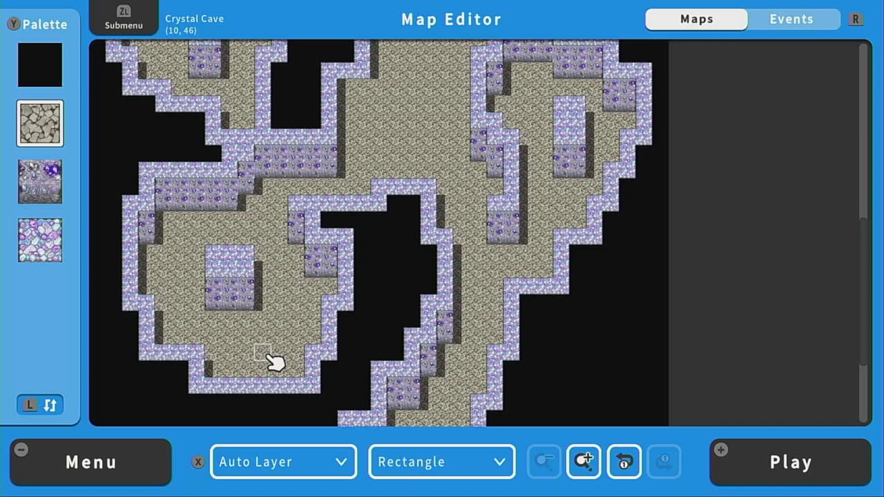
- Start a quick Treasure event at (10, 46) in the south-western chamber, using the grey metal chest image
{"action": "key", "text": "ZL"}
{"action": "key", "text": "Down"}
{"action": "key", "text": "Down"}
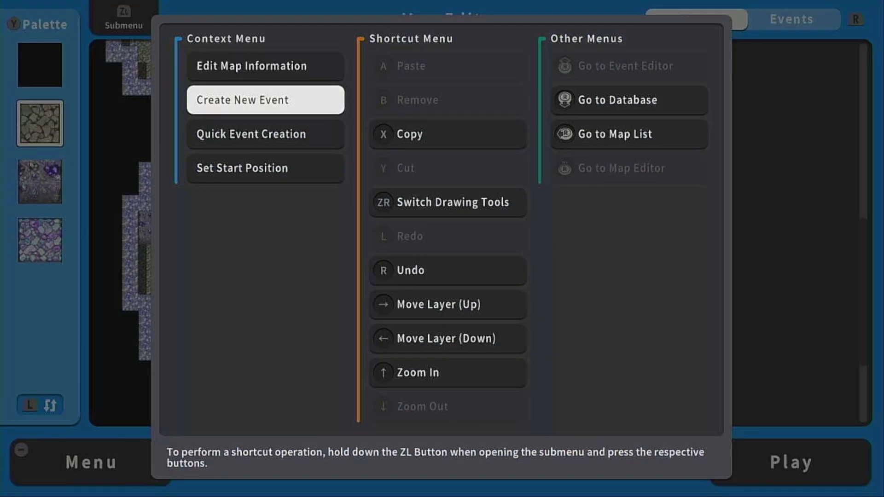
{"action": "key", "text": "Return"}
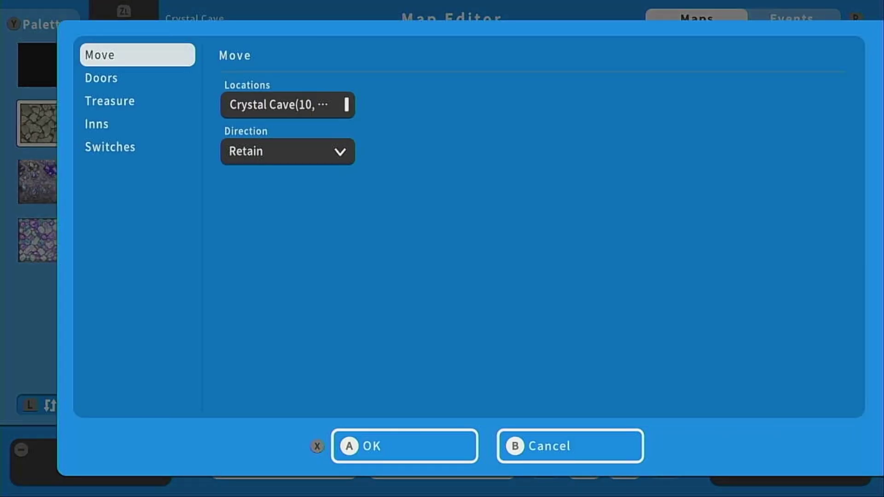
{"action": "key", "text": "Down"}
{"action": "key", "text": "Down"}
{"action": "key", "text": "Right"}
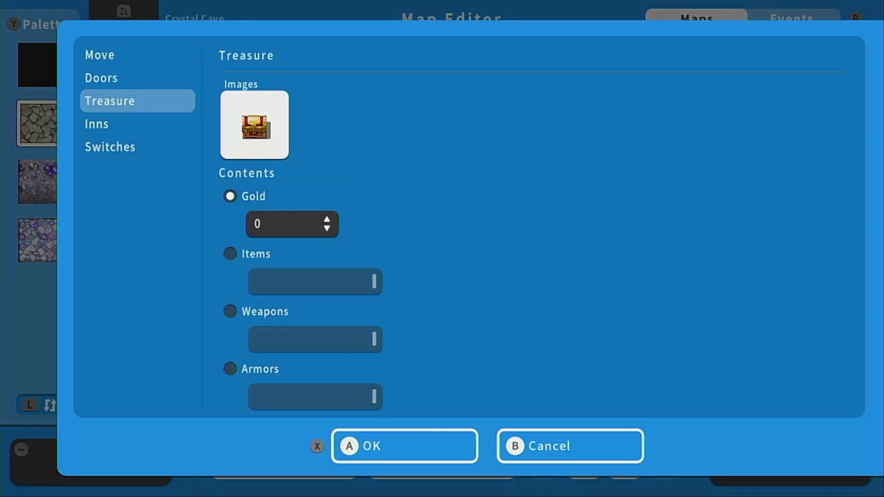
{"action": "key", "text": "Return"}
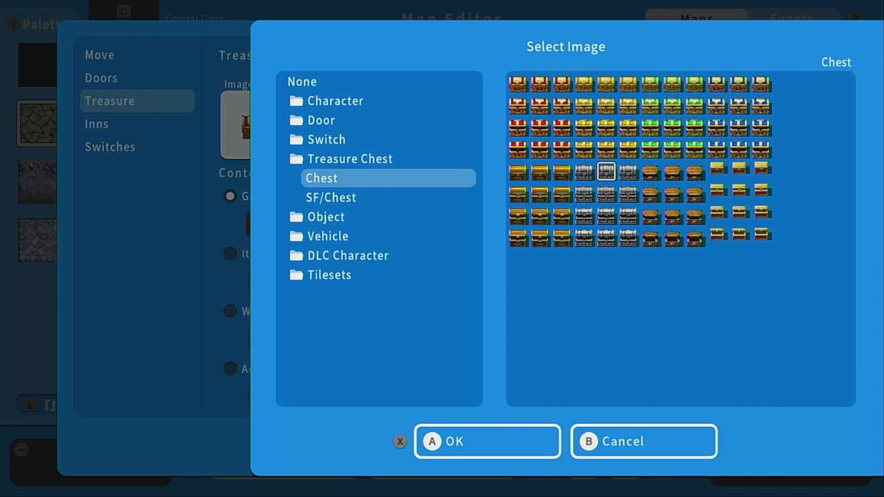
{"action": "key", "text": "Return"}
- Set the chest's contents to the weapon Long Sword and create the event
{"action": "key", "text": "Down"}
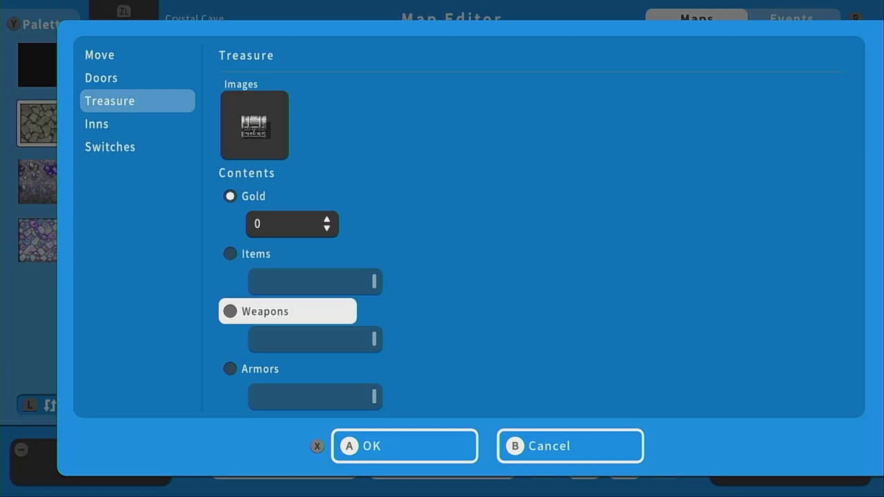
{"action": "key", "text": "Return"}
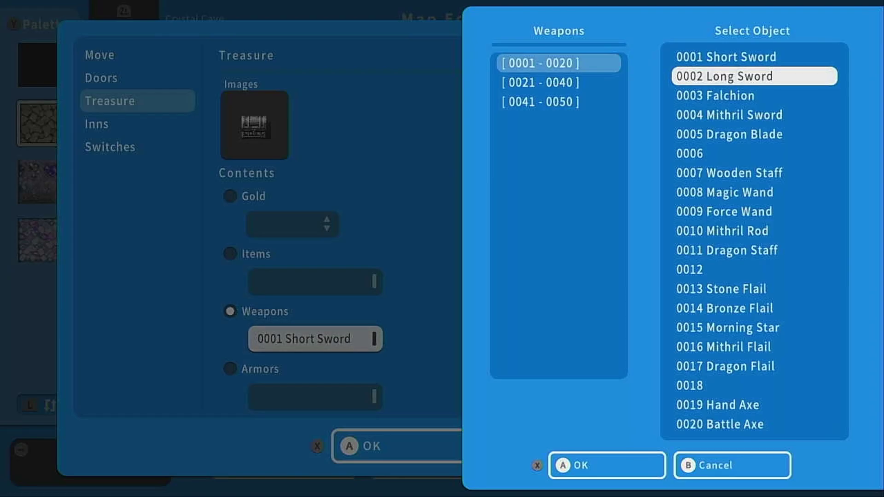
{"action": "key", "text": "Return"}
{"action": "key", "text": "Return"}
{"action": "key", "text": "Return"}
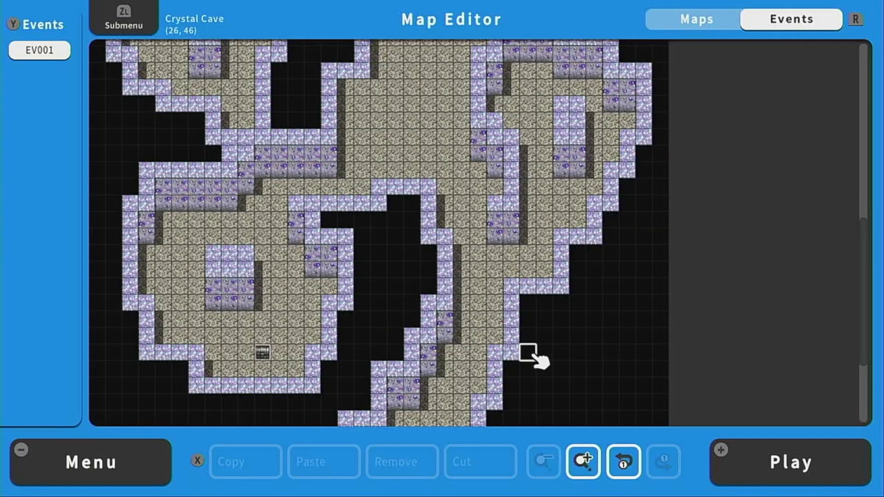
- Start a second quick Treasure event at (26, 29) in the eastern chamber with the same grey metal chest image
{"action": "key", "text": "Up"}
{"action": "key", "text": "Up"}
{"action": "key", "text": "Up"}
{"action": "key", "text": "Up"}
{"action": "key", "text": "Up"}
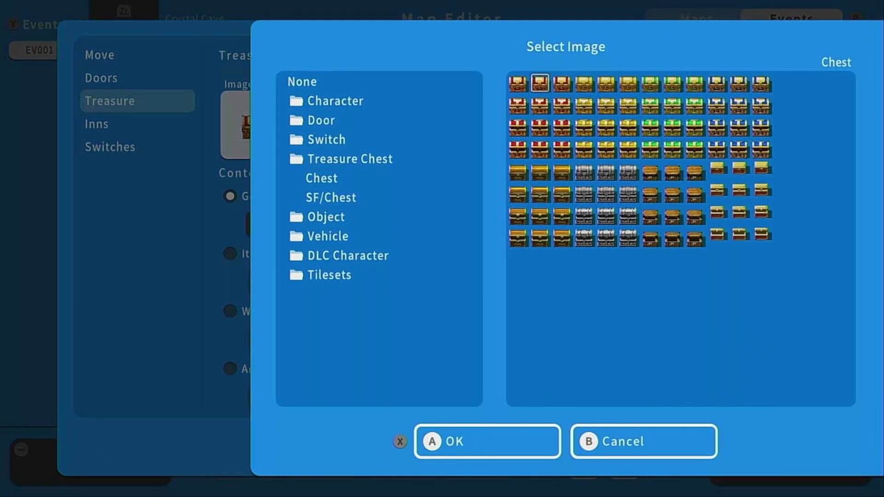
{"action": "key", "text": "Return"}
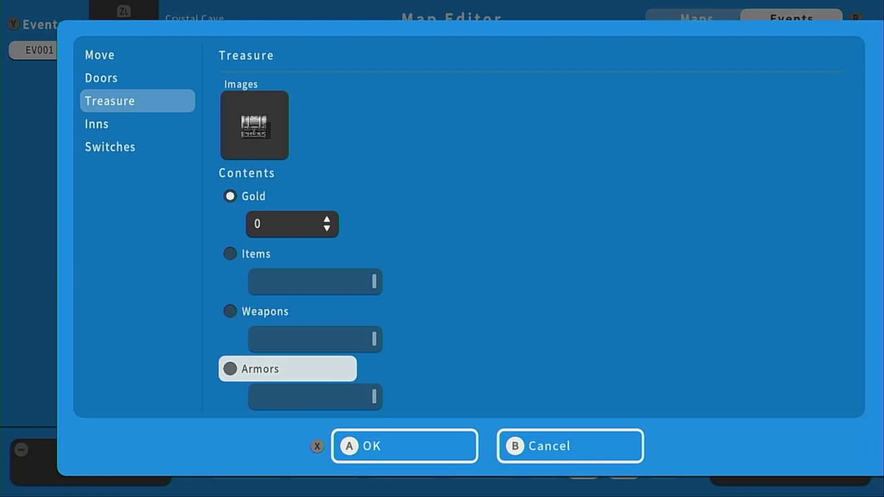
- Fill the eastern chamber's chest with a piece of armor from the 0001 - 0020 group and create the event
{"action": "key", "text": "Return"}
{"action": "key", "text": "Down"}
{"action": "key", "text": "Return"}
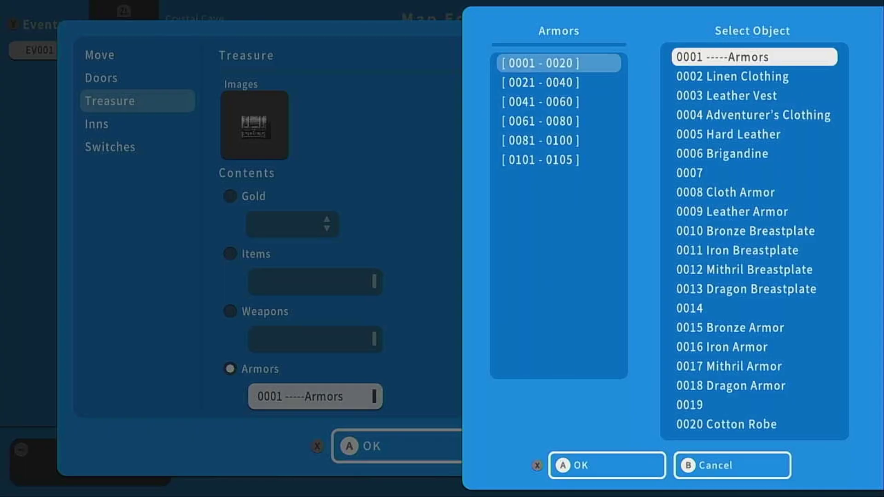
{"action": "key", "text": "Down"}
{"action": "key", "text": "Down"}
{"action": "key", "text": "Down"}
{"action": "key", "text": "Down"}
{"action": "key", "text": "Down"}
{"action": "key", "text": "Down"}
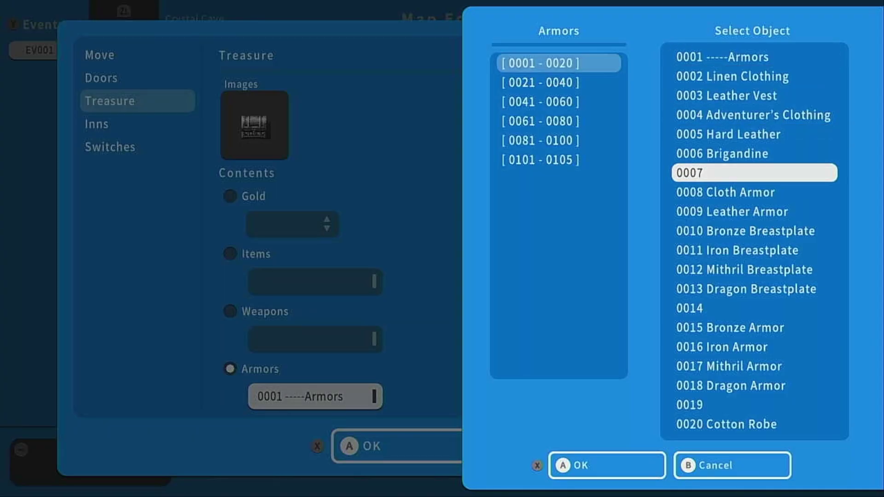
{"action": "key", "text": "Down"}
{"action": "key", "text": "Down"}
{"action": "key", "text": "Down"}
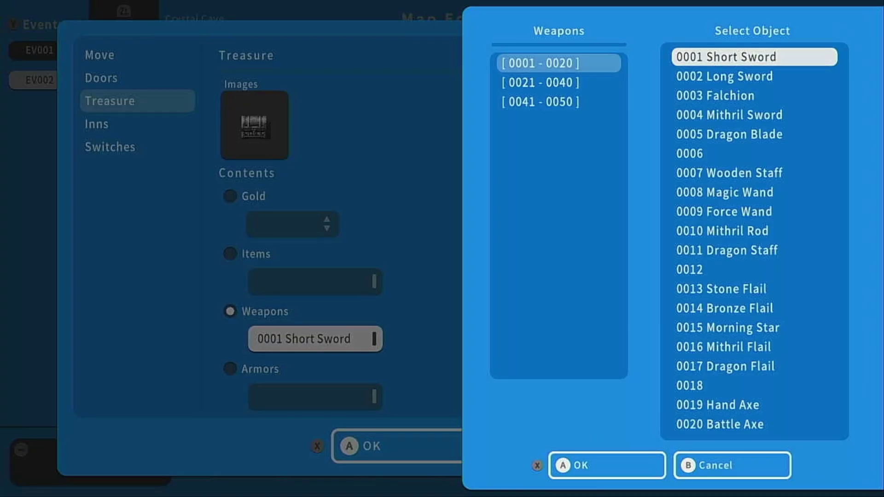
- Place a third grey metal chest at the southern tip of the western chamber, containing a weapon from the 0001 - 0020 group
{"action": "key", "text": "Down"}
{"action": "key", "text": "Down"}
{"action": "key", "text": "Down"}
{"action": "key", "text": "Down"}
{"action": "key", "text": "Down"}
{"action": "key", "text": "Down"}
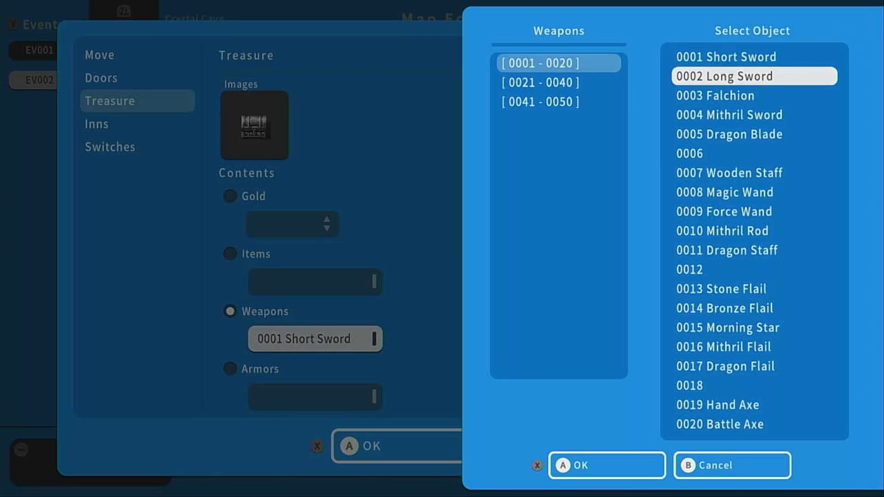
{"action": "key", "text": "Down"}
{"action": "key", "text": "Return"}
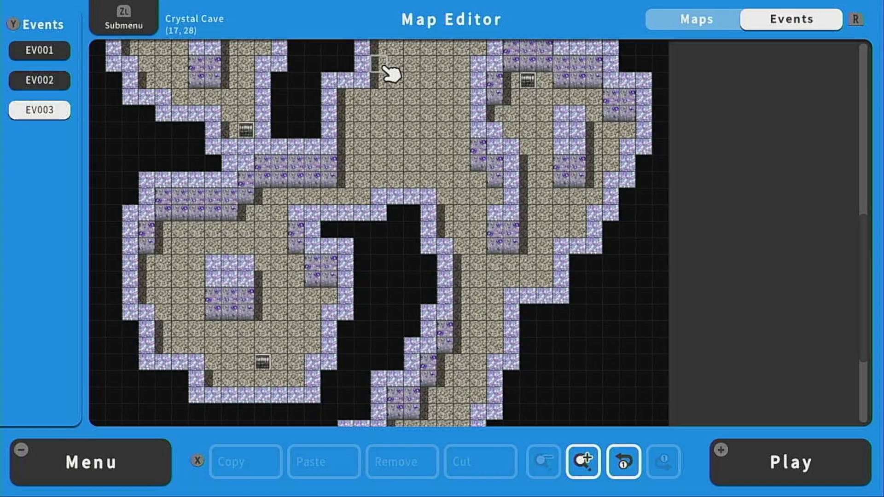
- Place a fourth grey metal chest in the north-eastern alcove, containing an entry from the 0061 - 0080 armor group
{"action": "scroll", "coordinate": [505, 302], "scroll_direction": "down", "scroll_amount": 5}
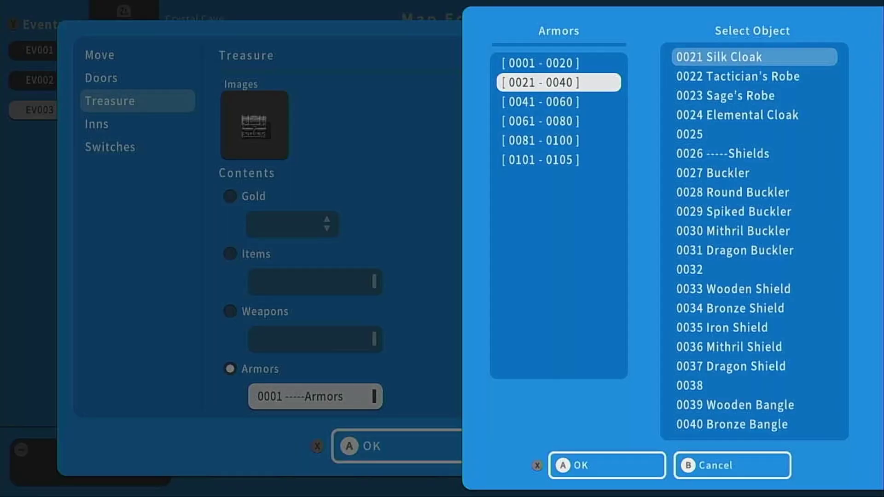
{"action": "key", "text": "Down"}
{"action": "key", "text": "Down"}
{"action": "key", "text": "Right"}
{"action": "key", "text": "Down"}
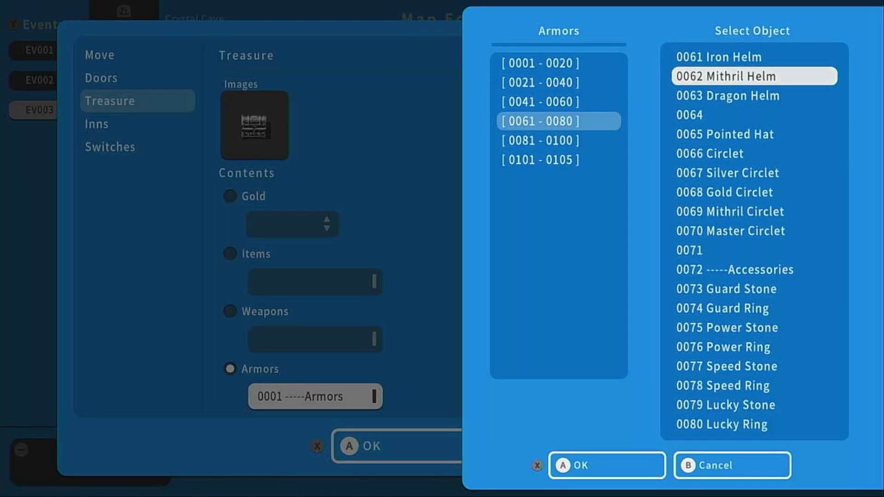
{"action": "key", "text": "Down"}
{"action": "key", "text": "Down"}
{"action": "key", "text": "Down"}
{"action": "key", "text": "Down"}
{"action": "key", "text": "Return"}
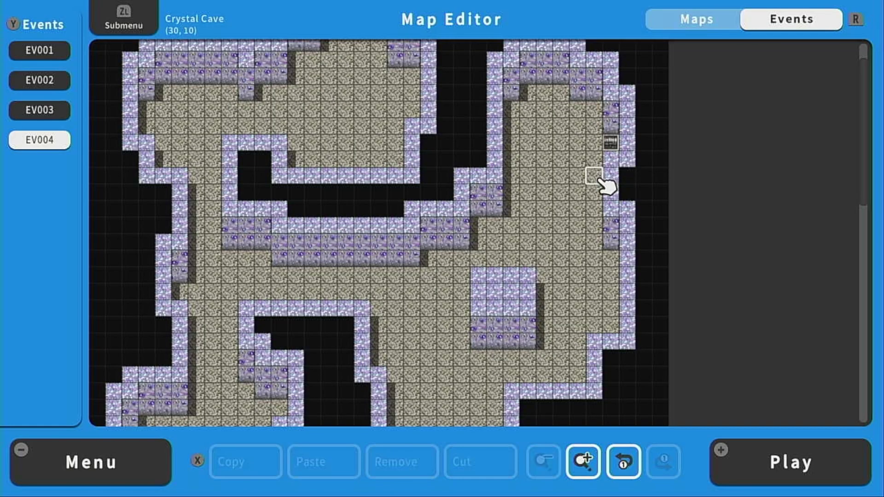
- Start a quick Treasure event at (29, 14) on the eastern floor and open its image selection
{"action": "key", "text": "ZL"}
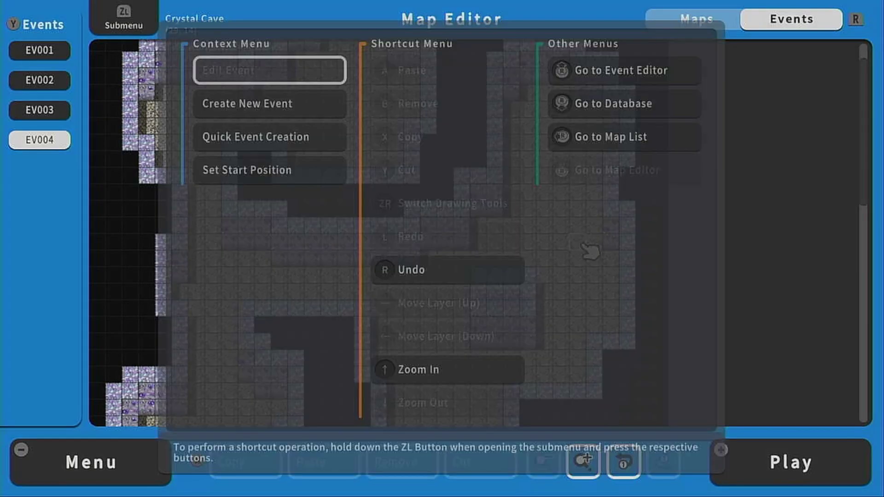
{"action": "key", "text": "Down"}
{"action": "key", "text": "Down"}
{"action": "key", "text": "Return"}
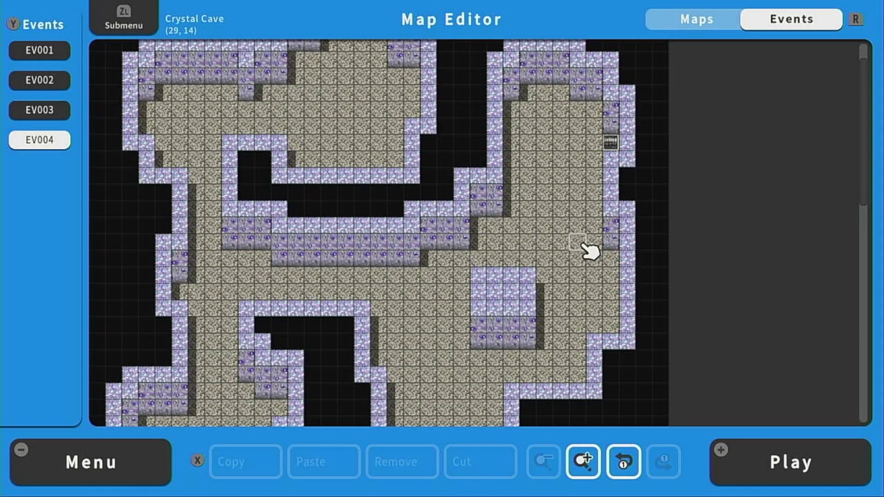
{"action": "key", "text": "Return"}
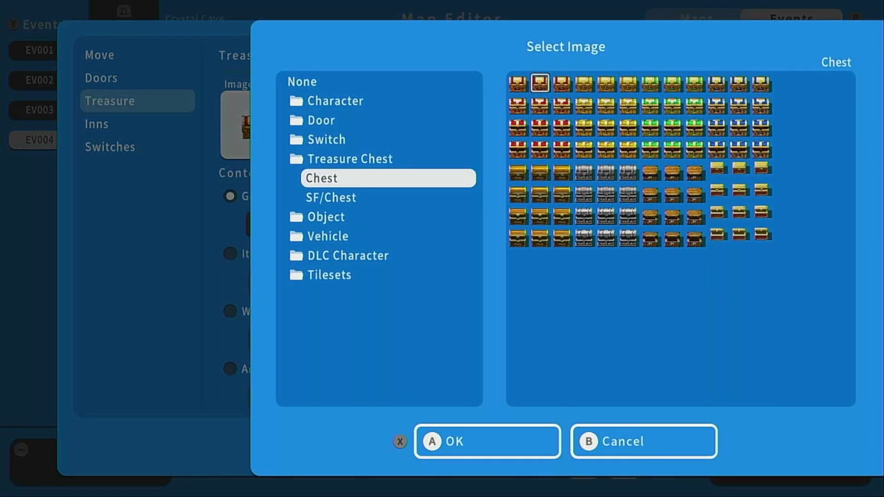
- Set the treasure's image to the small star sparkles from the Flame set of the Object images
{"action": "key", "text": "Down"}
{"action": "key", "text": "Down"}
{"action": "key", "text": "Return"}
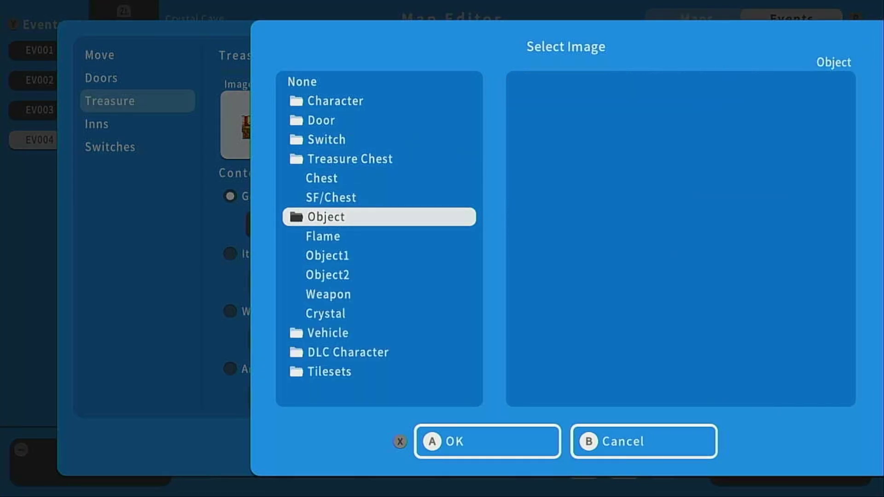
{"action": "key", "text": "Down"}
{"action": "key", "text": "Right"}
{"action": "key", "text": "Right"}
{"action": "key", "text": "Right"}
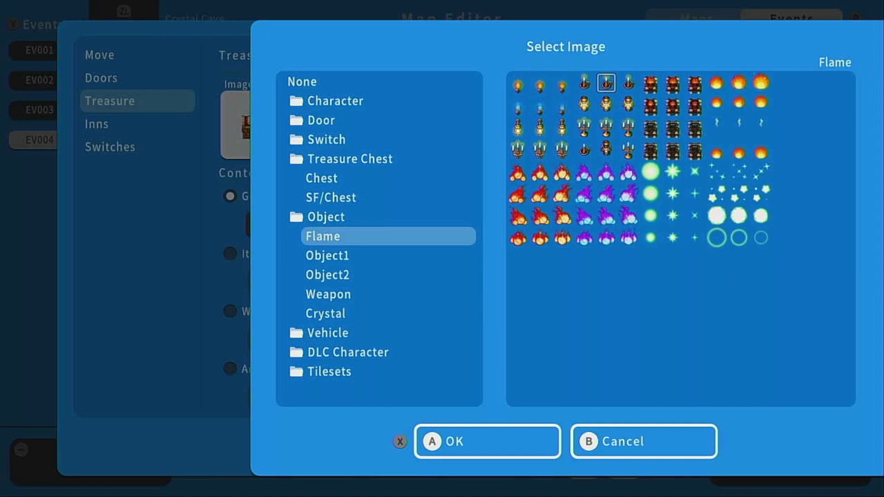
{"action": "key", "text": "Down"}
{"action": "key", "text": "Down"}
{"action": "key", "text": "Right"}
{"action": "key", "text": "Right"}
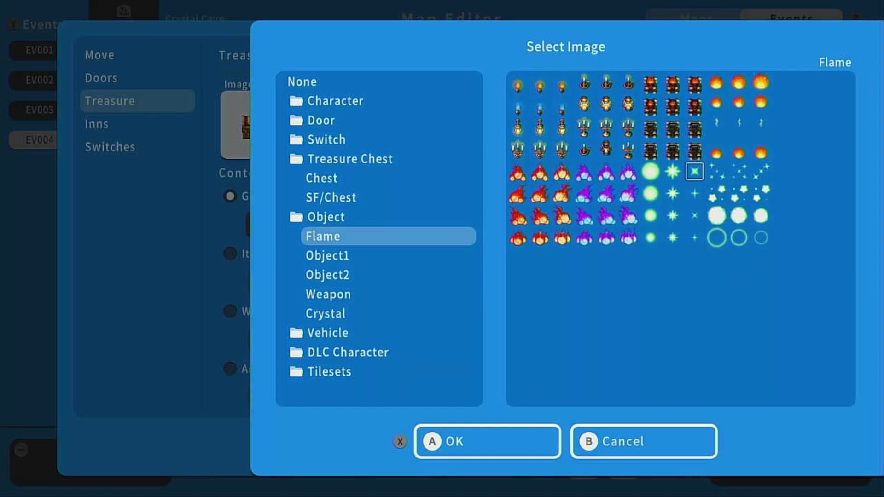
{"action": "key", "text": "Right"}
{"action": "key", "text": "Right"}
{"action": "key", "text": "Return"}
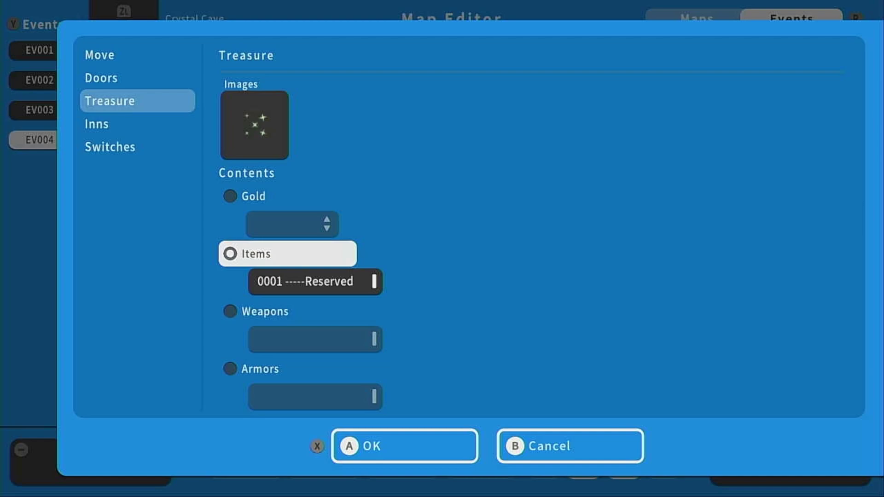
- Set the sparkle's contents to an item from the 0001 - 0020 group and create the event
{"action": "key", "text": "Down"}
{"action": "key", "text": "Return"}
{"action": "key", "text": "Right"}
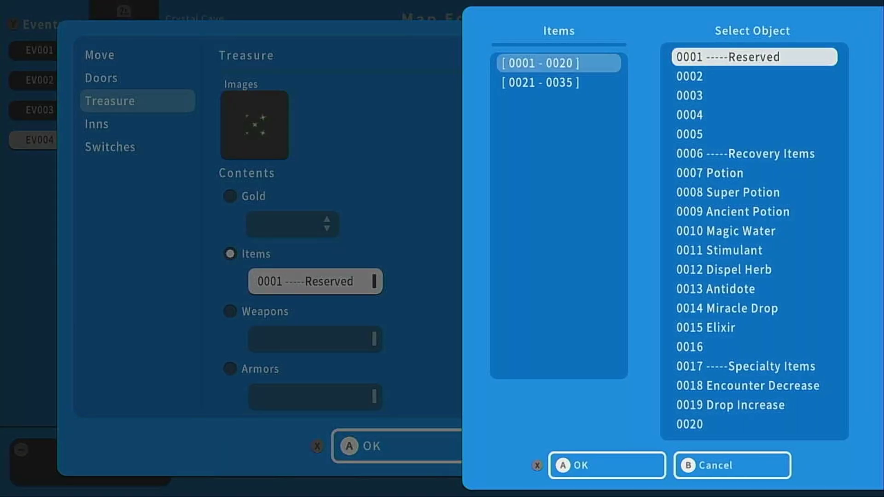
{"action": "key", "text": "Down"}
{"action": "key", "text": "Down"}
{"action": "key", "text": "Down"}
{"action": "key", "text": "Down"}
{"action": "key", "text": "Down"}
{"action": "key", "text": "Down"}
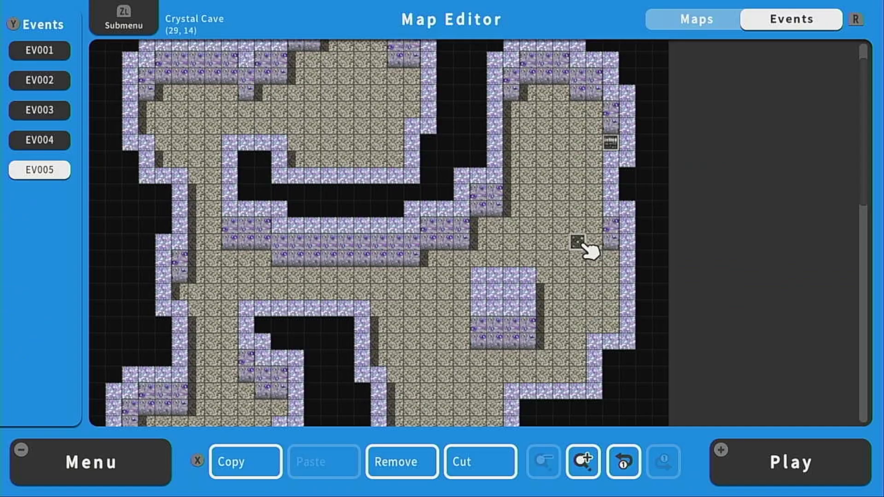
- Enable Step Animation in the image options on page 1 of the sparkle event at (29, 14)
{"action": "key", "text": "Return"}
{"action": "key", "text": "Down"}
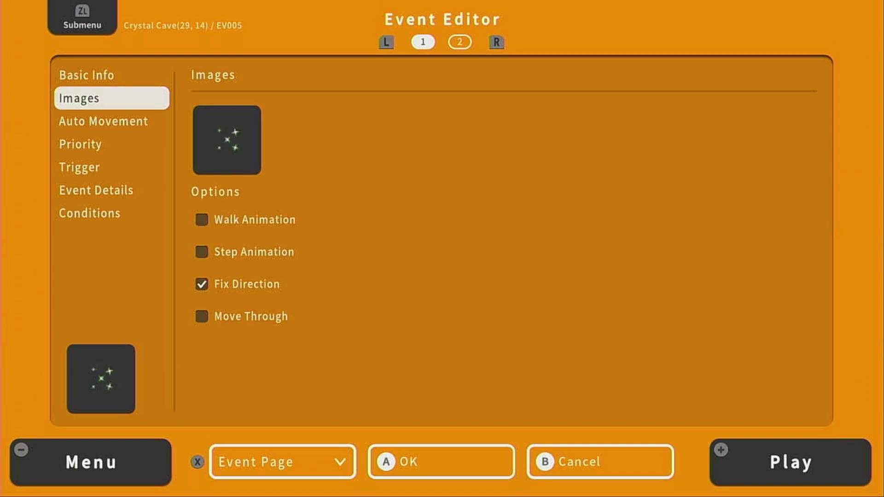
{"action": "key", "text": "Right"}
{"action": "key", "text": "Down"}
{"action": "key", "text": "Down"}
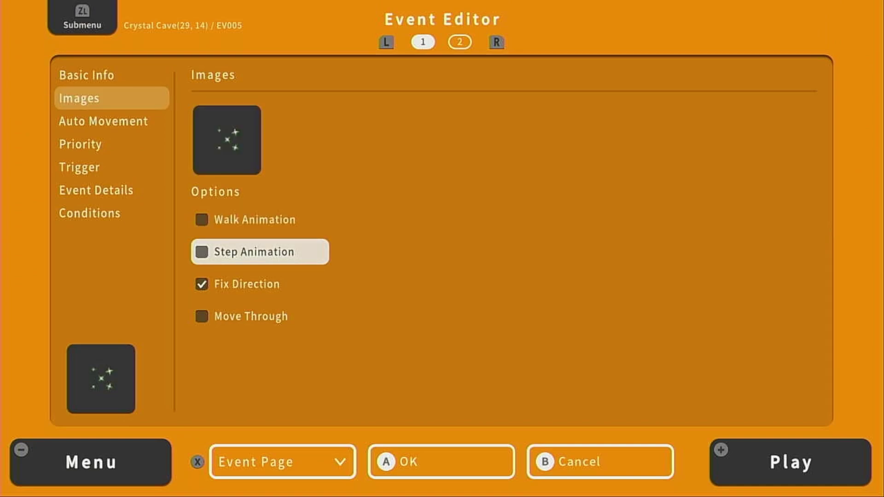
{"action": "key", "text": "Return"}
{"action": "key", "text": "Up"}
{"action": "key", "text": "Up"}
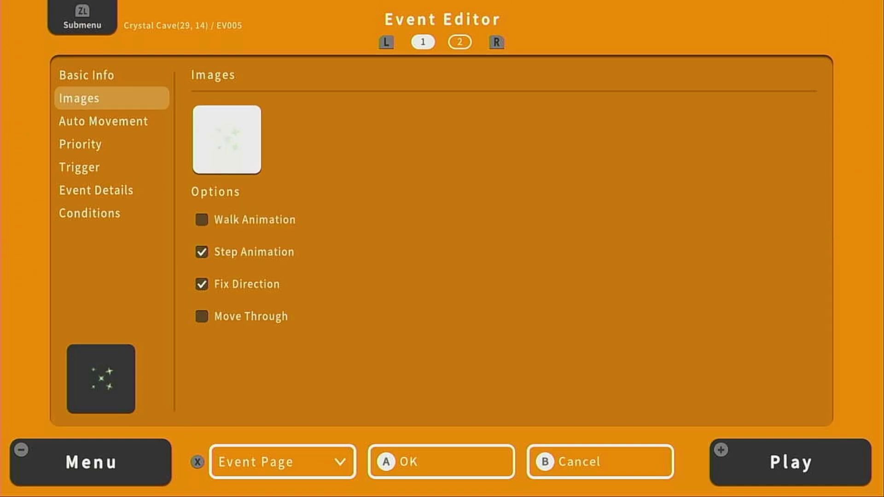
{"action": "key", "text": "Return"}
{"action": "key", "text": "Right"}
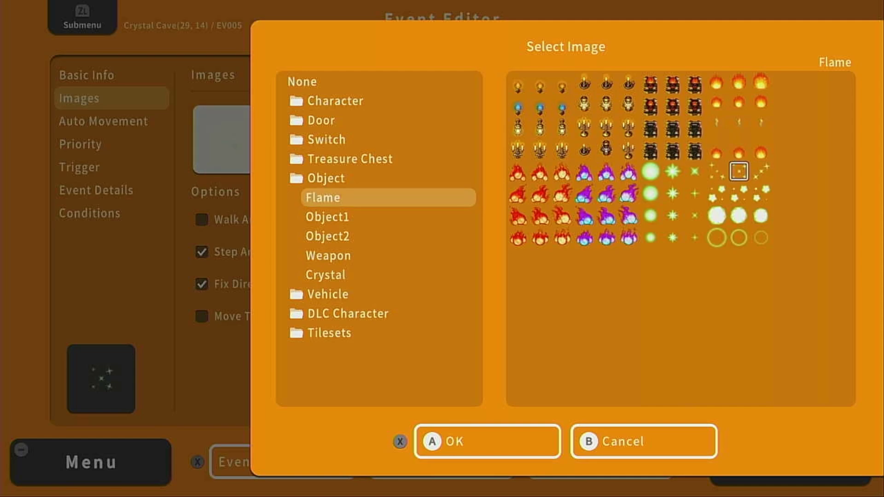
{"action": "key", "text": "Escape"}
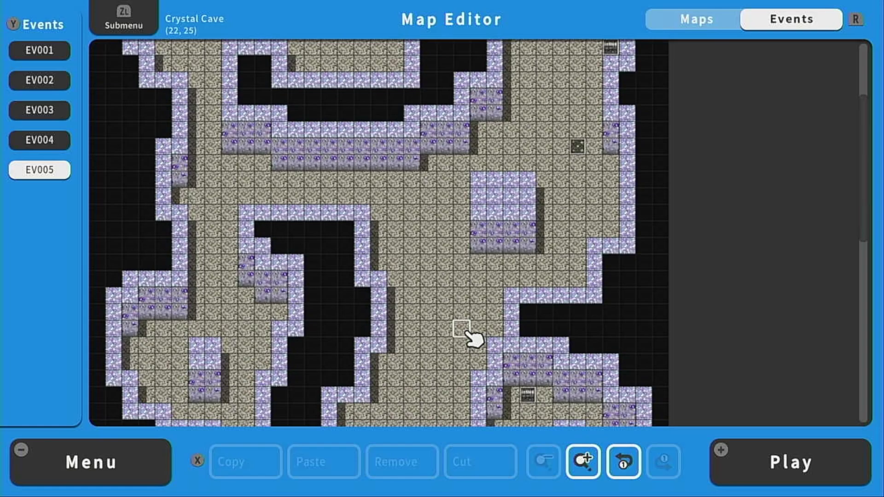
- Start a quick Treasure event at (18, 32) with the small star sparkles image and open the item selection for its contents
{"action": "key", "text": "Left"}
{"action": "key", "text": "Left"}
{"action": "scroll", "coordinate": [437, 314], "scroll_direction": "down", "scroll_amount": 2}
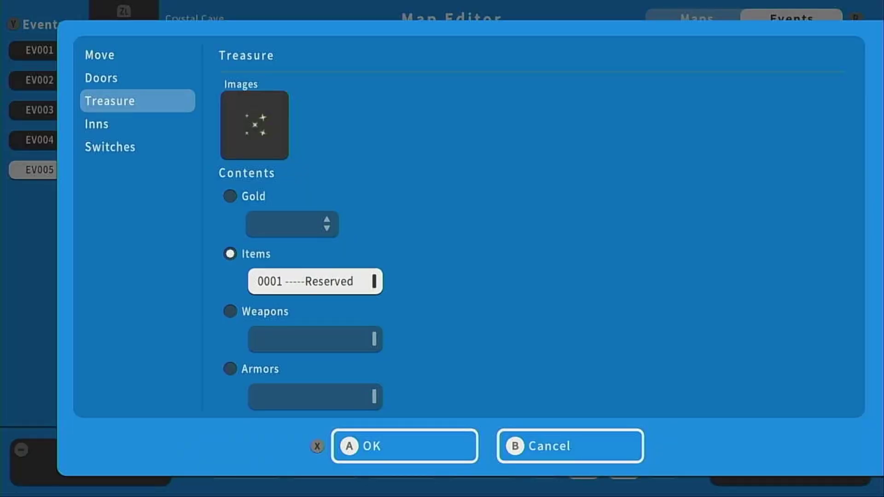
{"action": "key", "text": "Return"}
{"action": "key", "text": "Right"}
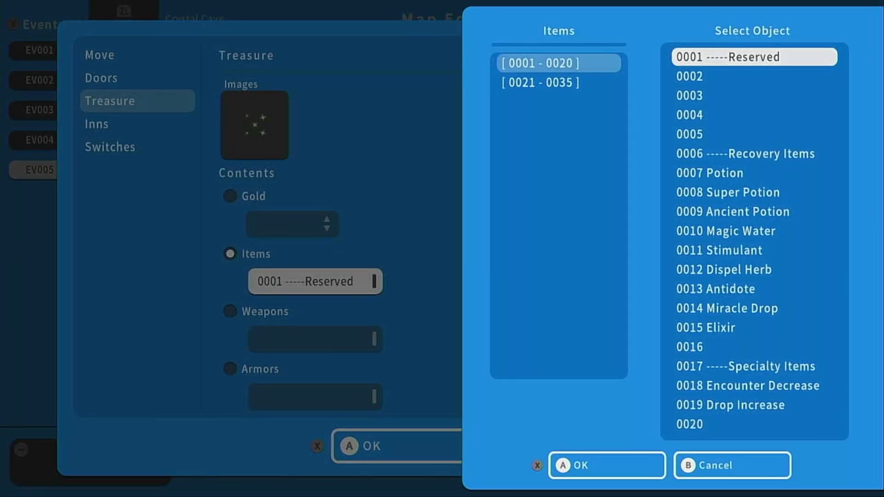
- Set the new sparkle's contents to 0009 Ancient Potion and create the event
{"action": "key", "text": "Down"}
{"action": "key", "text": "Down"}
{"action": "key", "text": "Down"}
{"action": "key", "text": "Down"}
{"action": "key", "text": "Down"}
{"action": "key", "text": "Down"}
{"action": "key", "text": "Down"}
{"action": "key", "text": "Down"}
{"action": "key", "text": "Down"}
{"action": "key", "text": "Down"}
{"action": "key", "text": "Down"}
{"action": "key", "text": "Down"}
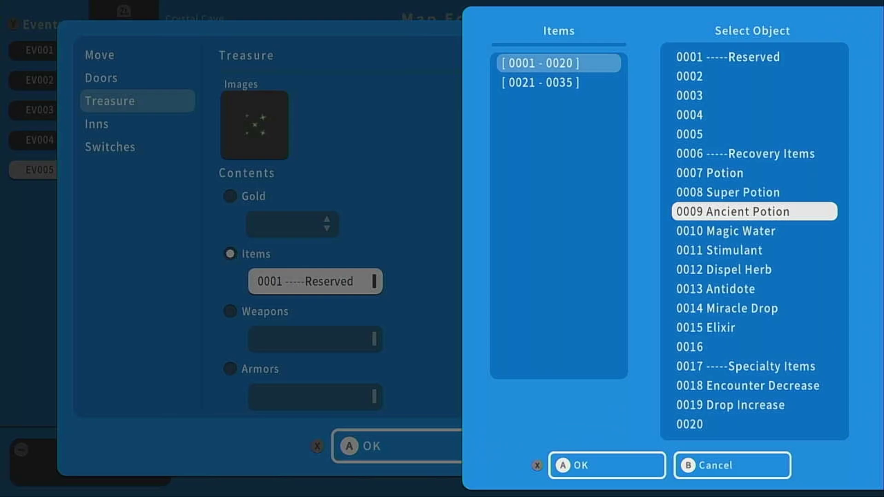
{"action": "key", "text": "Return"}
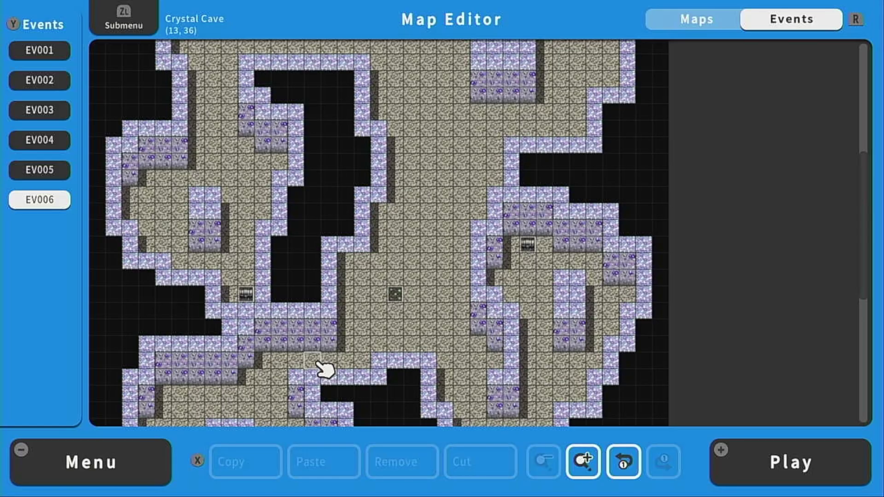
- Copy the sparkle event at (18, 32) and paste it at (9, 24) in the western chamber
{"action": "scroll", "coordinate": [325, 368], "scroll_direction": "up", "scroll_amount": 5}
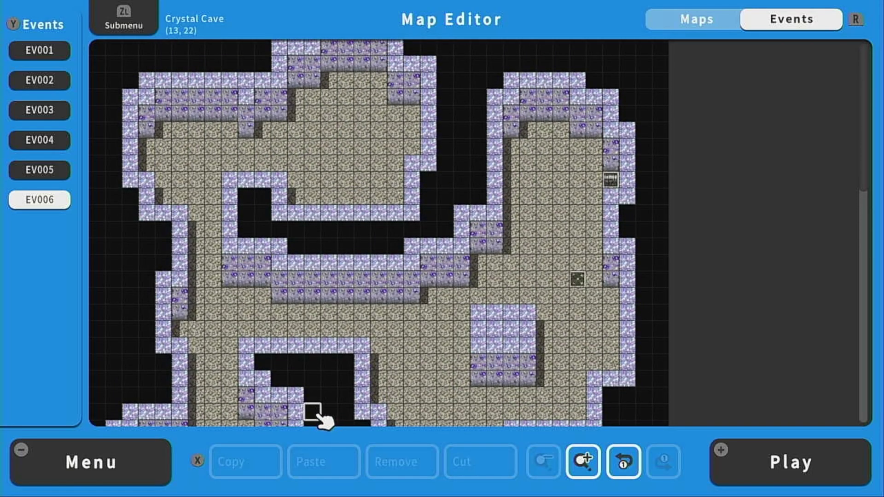
{"action": "scroll", "coordinate": [324, 421], "scroll_direction": "down", "scroll_amount": 5}
{"action": "key", "text": "ZL"}
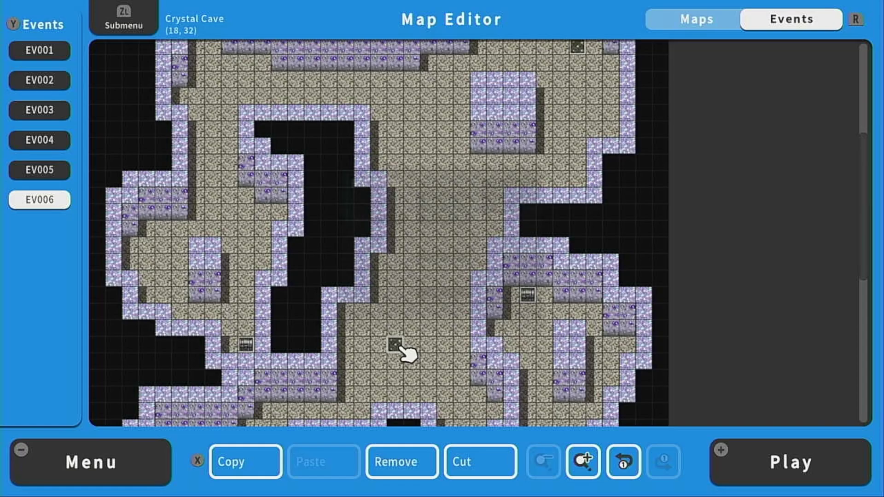
{"action": "key", "text": "x"}
{"action": "key", "text": "Return"}
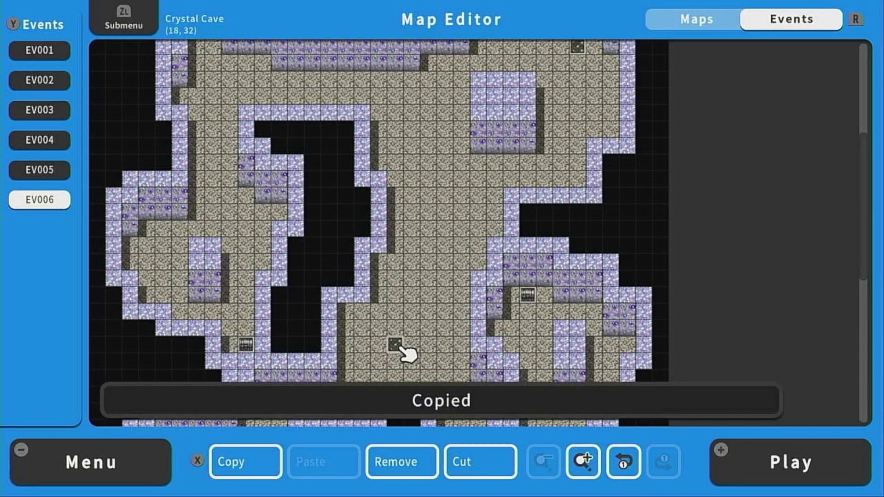
{"action": "right_click", "coordinate": [259, 221]}
{"action": "key", "text": "Return"}
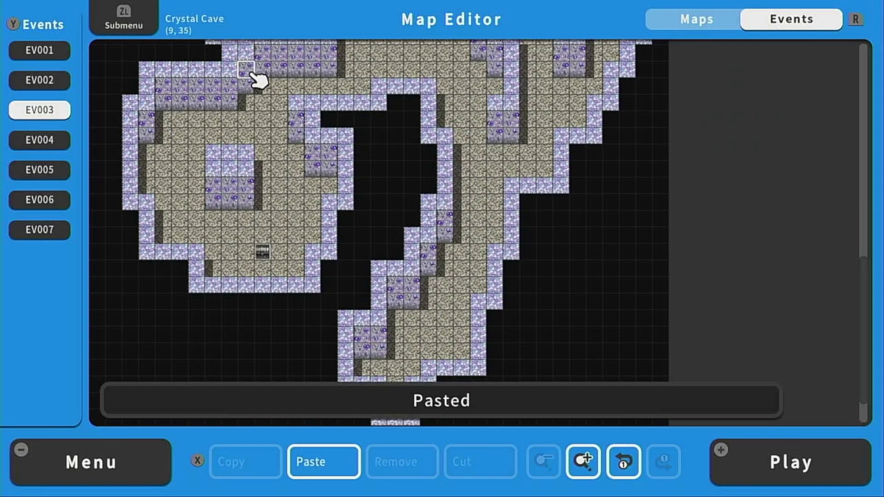
- Paste the copied sparkle event at (5, 40) in the south-western chamber and at (16, 8) in the northern chamber
{"action": "scroll", "coordinate": [250, 110], "scroll_direction": "down", "scroll_amount": 3}
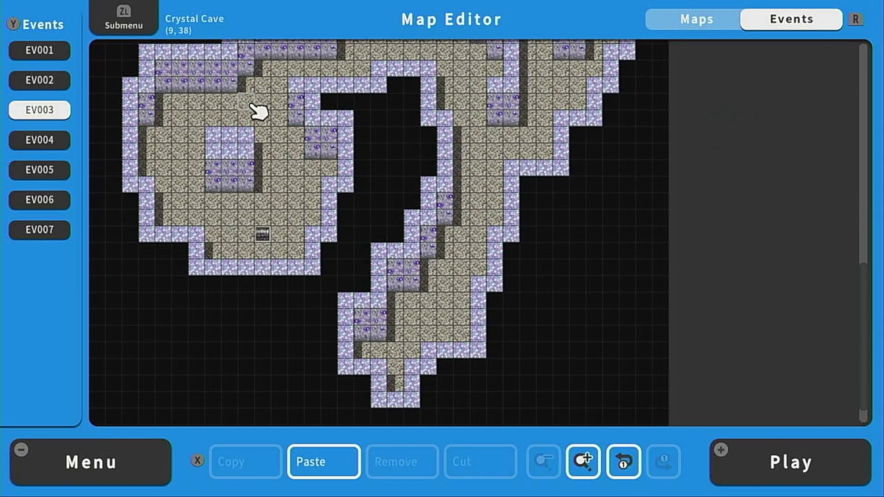
{"action": "right_click", "coordinate": [207, 115]}
{"action": "key", "text": "Return"}
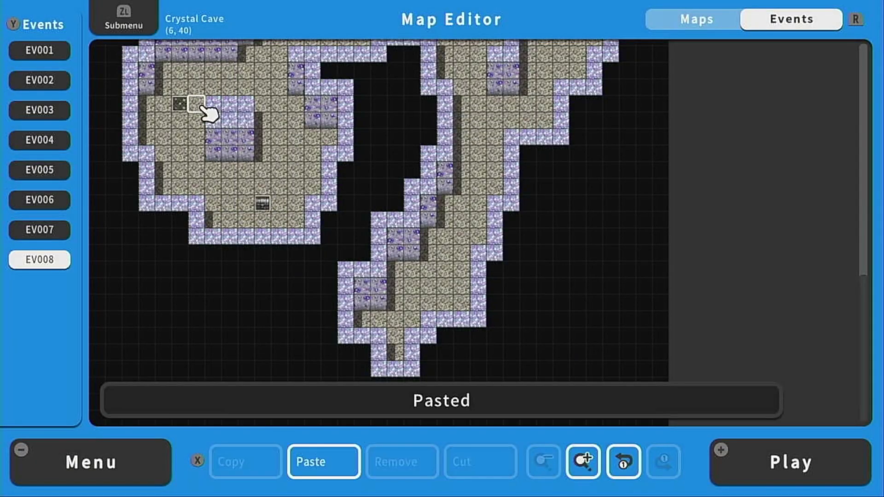
{"action": "scroll", "coordinate": [198, 113], "scroll_direction": "up", "scroll_amount": 3}
{"action": "scroll", "coordinate": [308, 348], "scroll_direction": "up", "scroll_amount": 3}
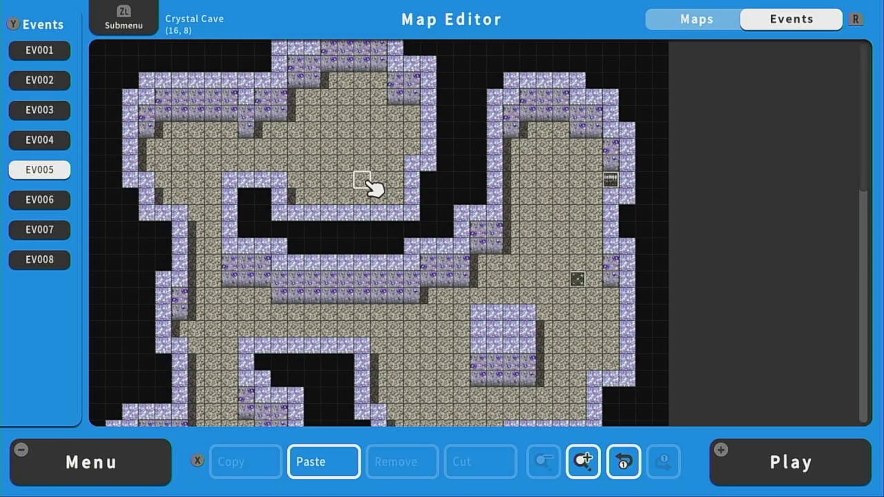
{"action": "right_click", "coordinate": [367, 183]}
{"action": "key", "text": "a"}
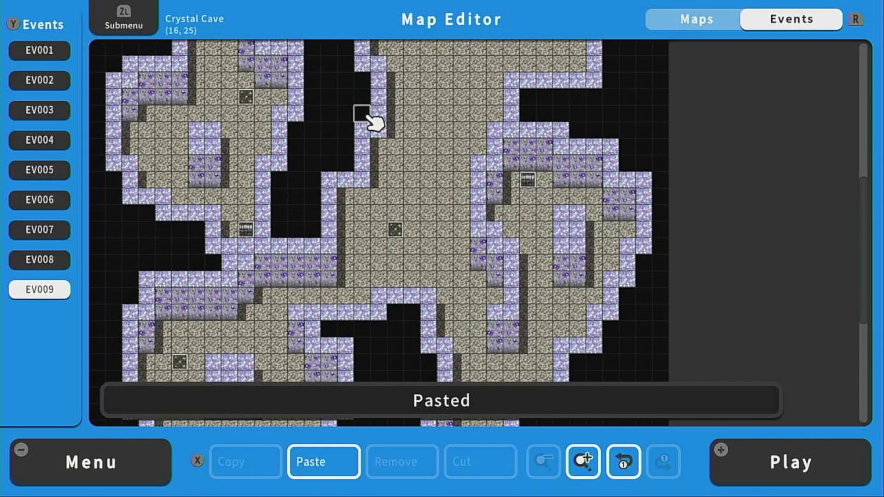
- Paste another copy of the sparkle event at (31, 32) in the eastern chamber, beside the rock pillar
{"action": "scroll", "coordinate": [367, 118], "scroll_direction": "down", "scroll_amount": 3}
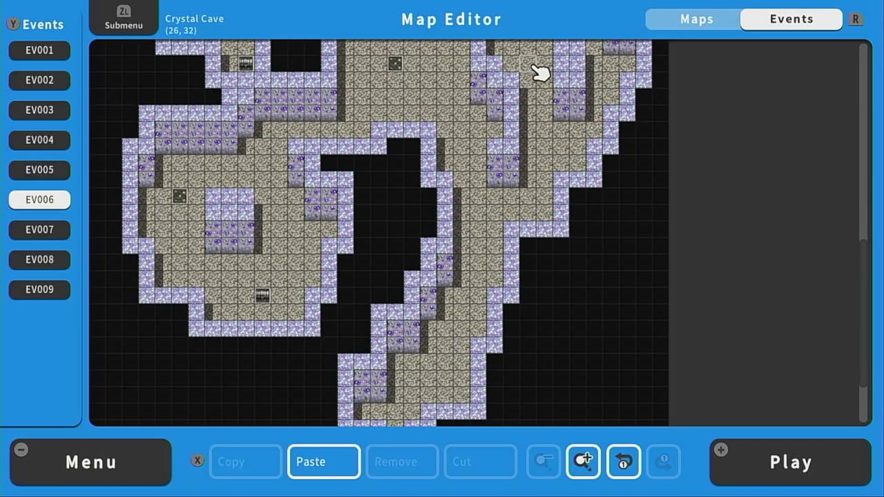
{"action": "scroll", "coordinate": [604, 74], "scroll_direction": "up", "scroll_amount": 2}
{"action": "scroll", "coordinate": [606, 94], "scroll_direction": "up", "scroll_amount": 5}
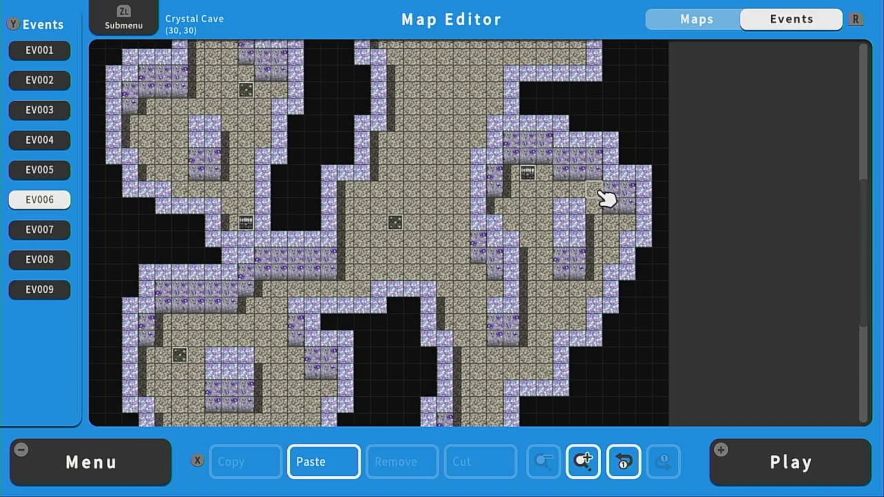
{"action": "right_click", "coordinate": [617, 227]}
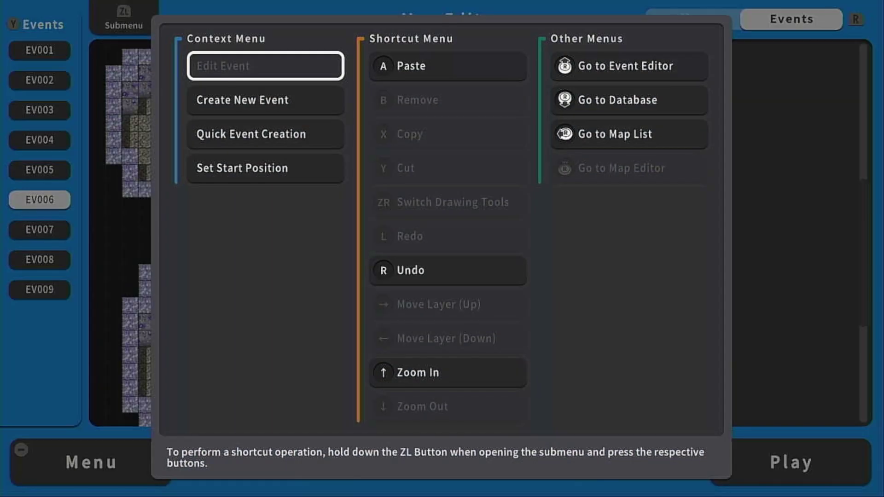
{"action": "key", "text": "Return"}
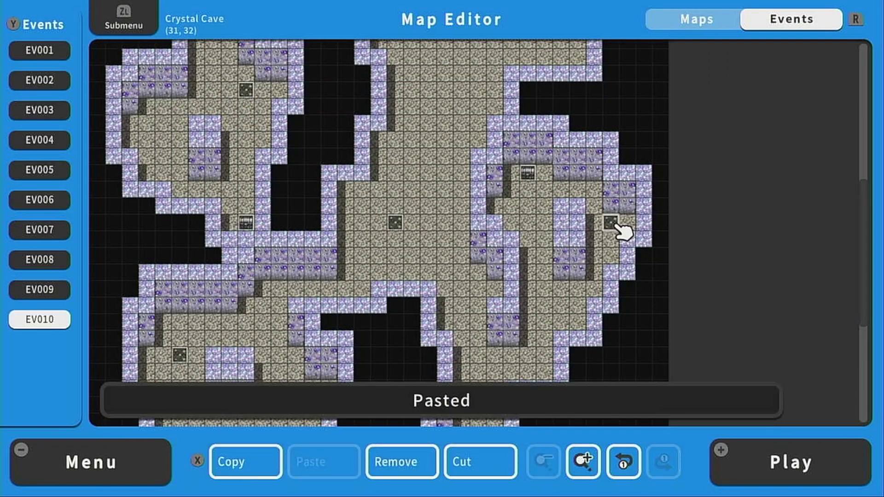